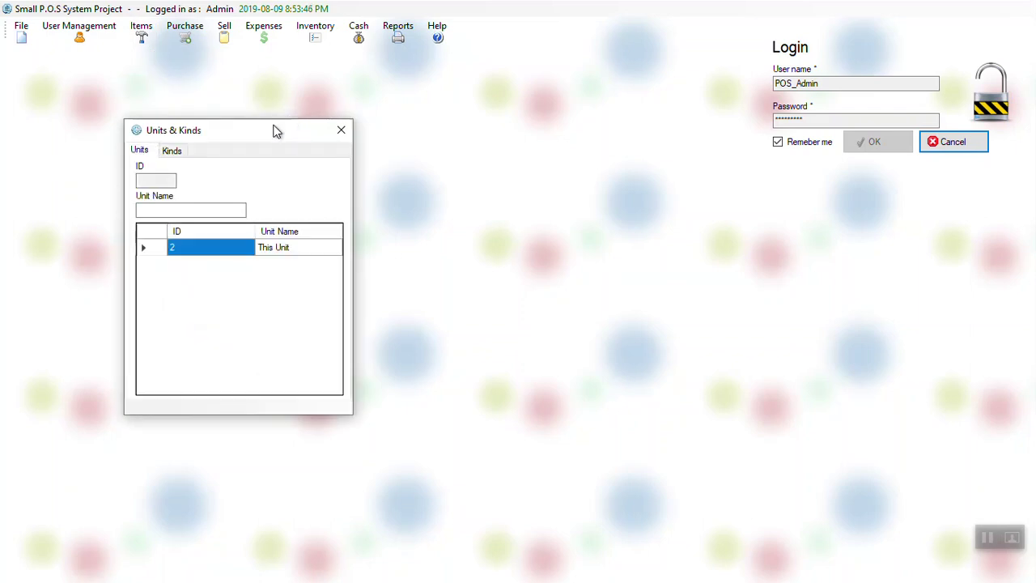
# Step: Save a new unit 'Unit 2' beside This Unit, then select This Unit
pyautogui.moveTo(275, 131); pyautogui.dragTo(406, 129)
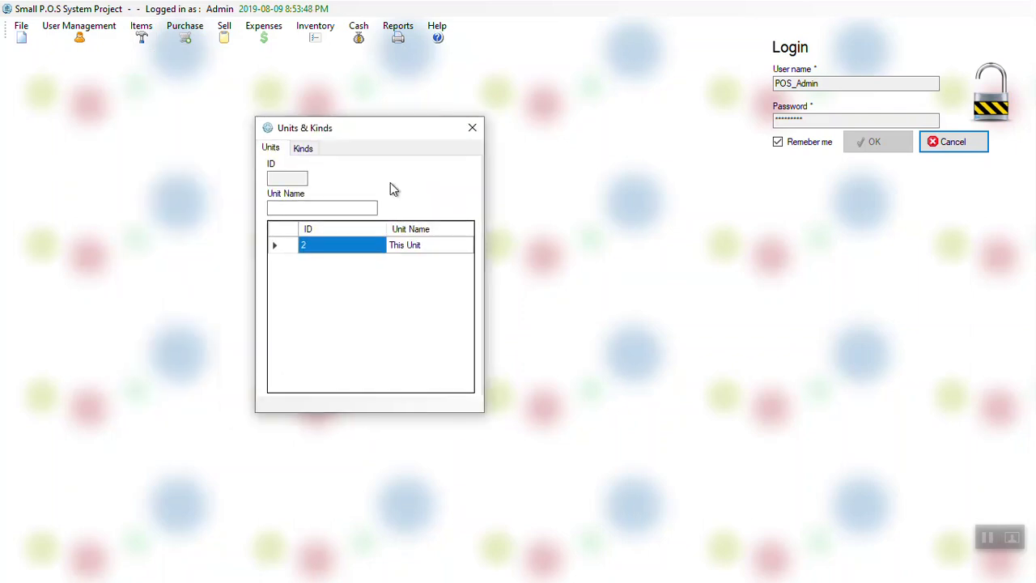
pyautogui.click(327, 206)
pyautogui.write('Unit 2')
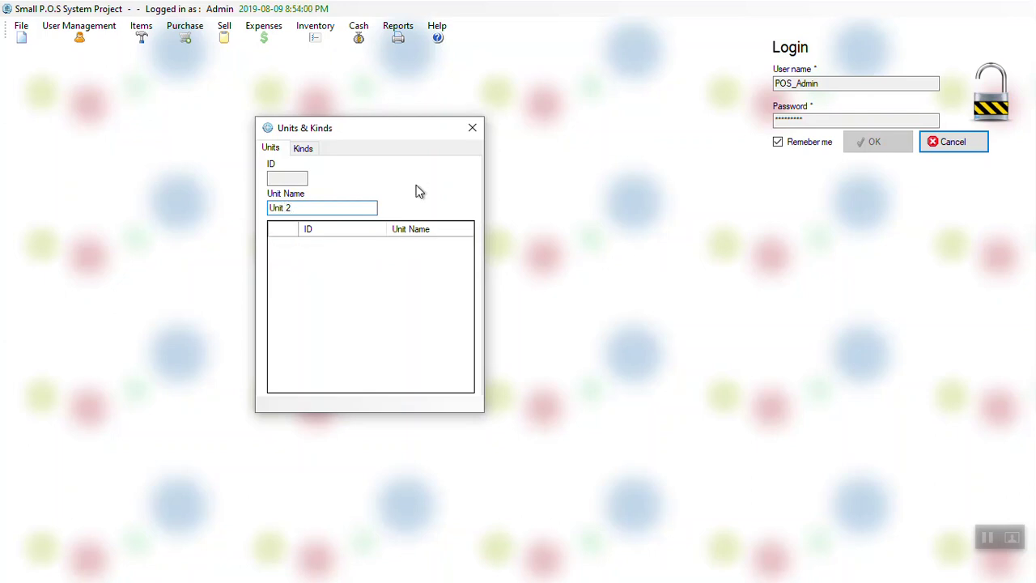
pyautogui.press('Return')
pyautogui.press('Return')
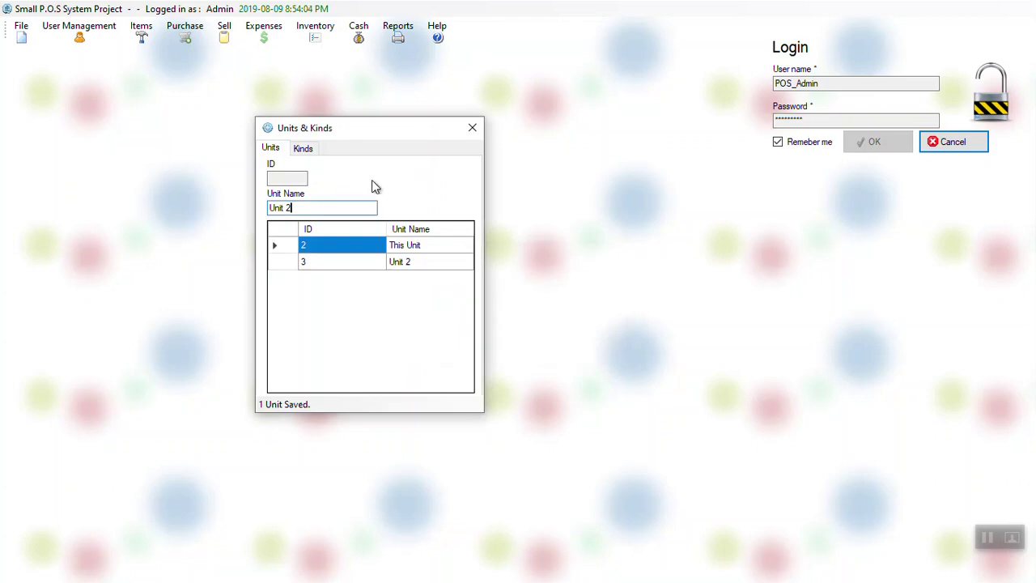
pyautogui.click(359, 251)
# Step: Rename the unit 'This Unit' to 'This new unit' and confirm
pyautogui.click(323, 208)
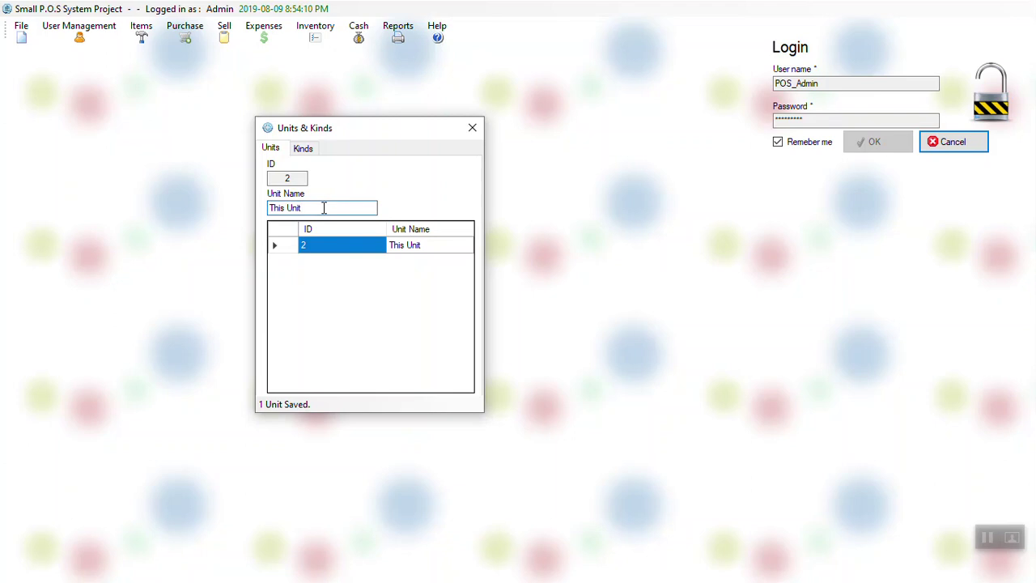
pyautogui.press('BackSpace')
pyautogui.press('BackSpace')
pyautogui.press('BackSpace')
pyautogui.press('BackSpace')
pyautogui.write('new unit')
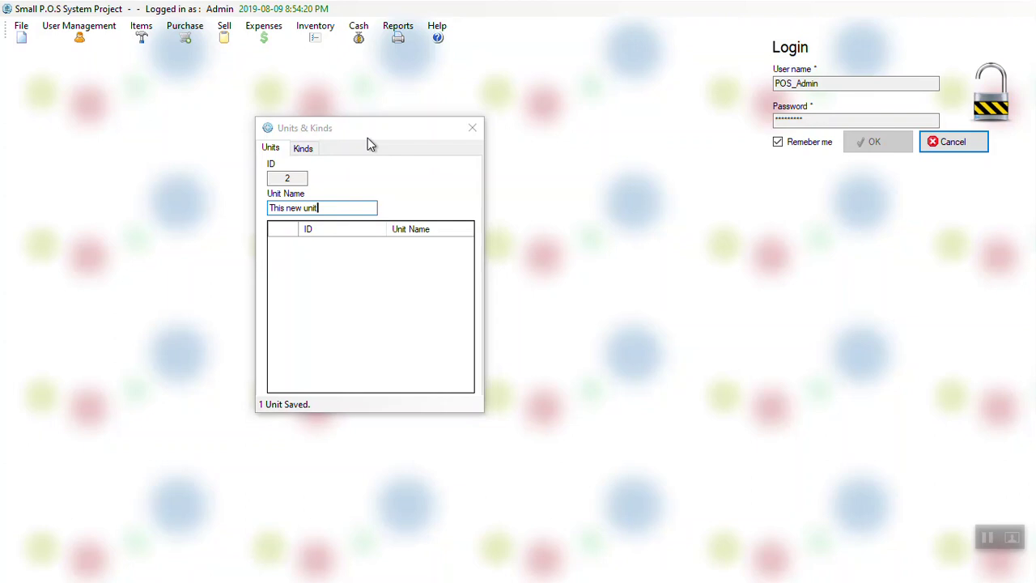
pyautogui.press('Return')
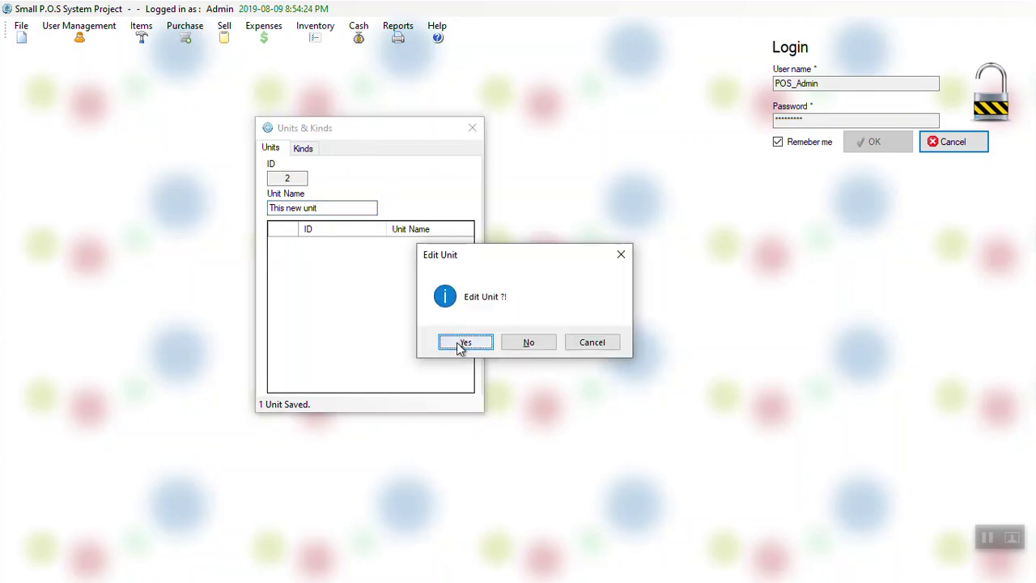
pyautogui.click(457, 342)
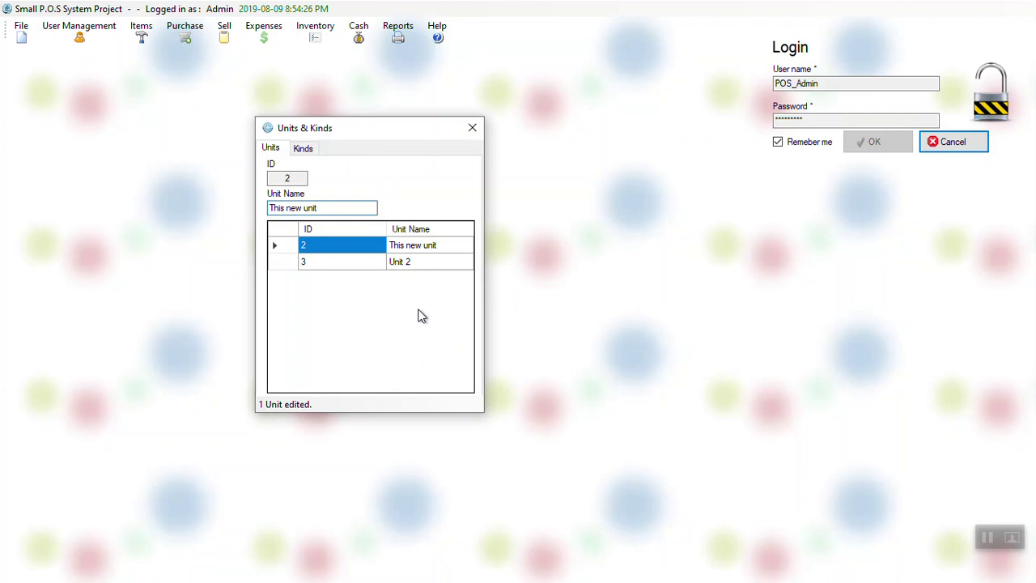
# Step: Delete the unit 'Unit 2', confirming the deletion, and switch to the Kinds list
pyautogui.click(419, 248)
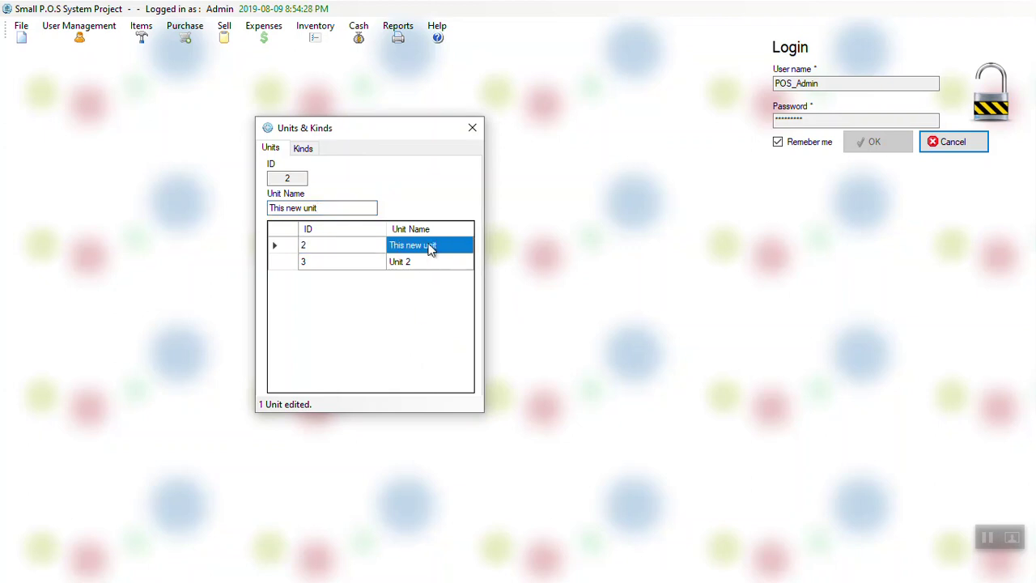
pyautogui.click(356, 208)
pyautogui.press('Delete')
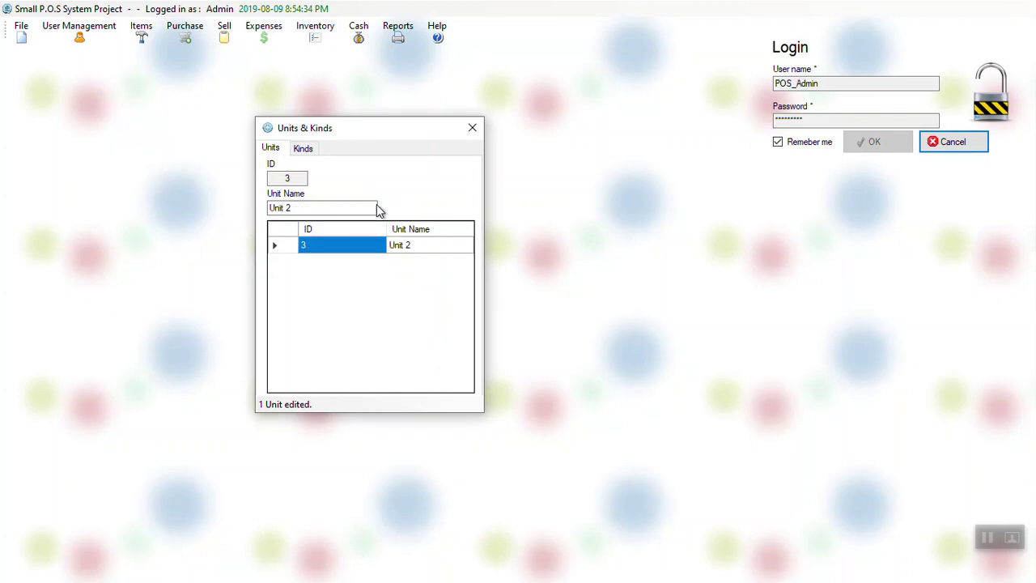
pyautogui.press('Delete')
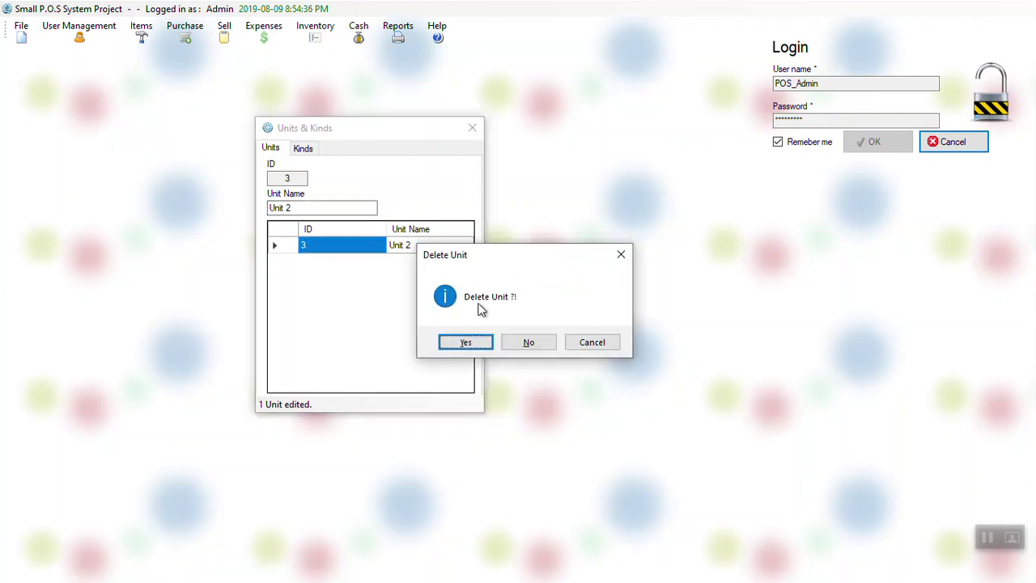
pyautogui.click(478, 343)
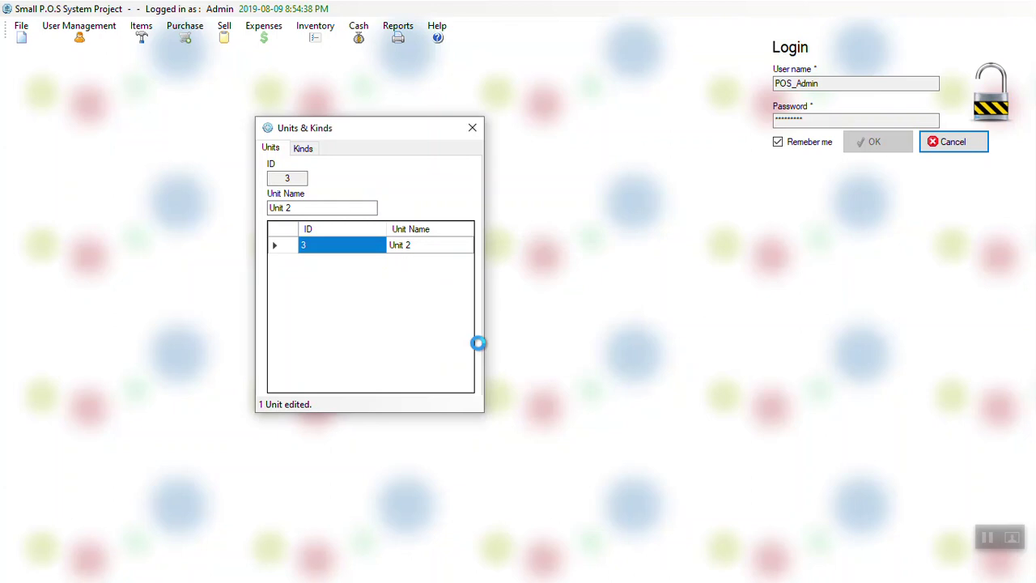
pyautogui.click(302, 150)
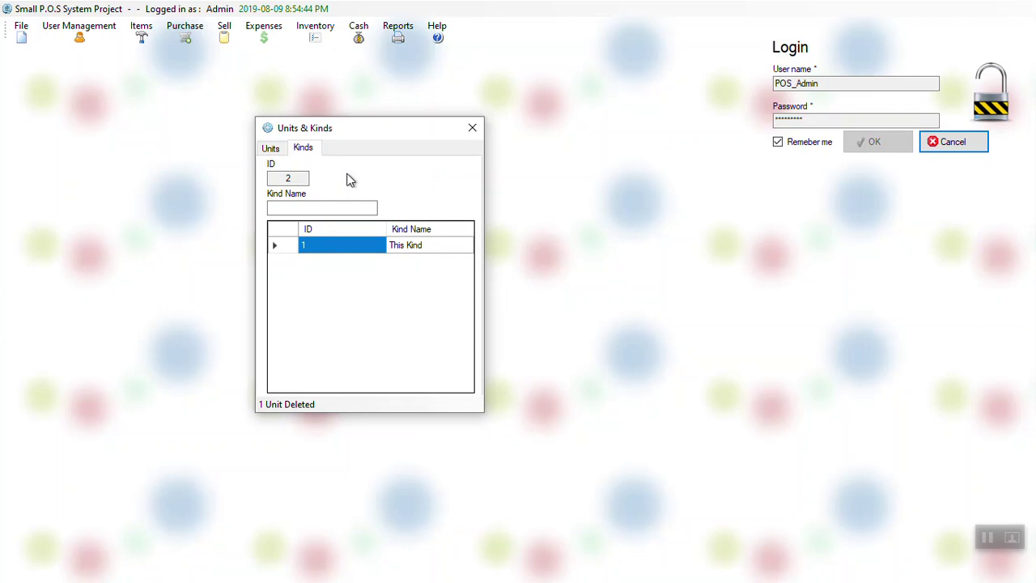
# Step: Save 'Kind 2' as a new kind, declining to edit the existing one
pyautogui.click(349, 210)
pyautogui.write('Kind 2')
pyautogui.press('Return')
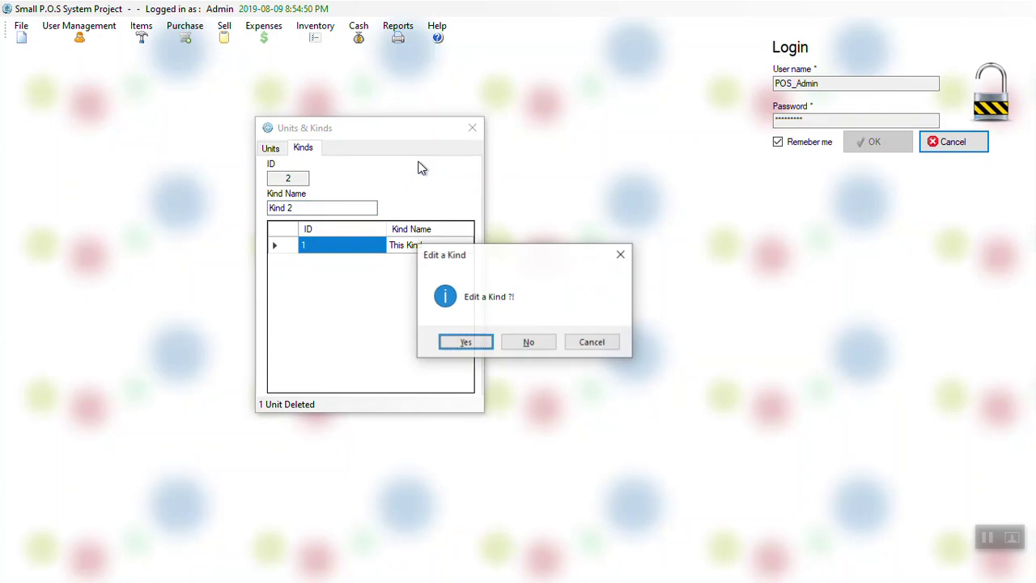
pyautogui.press('Tab')
pyautogui.press('Return')
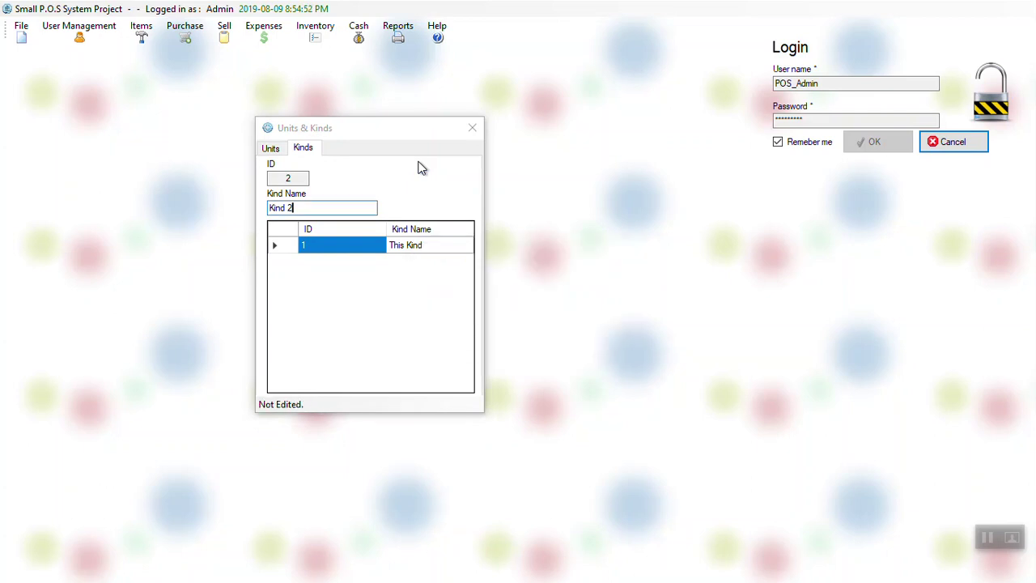
pyautogui.press('Return')
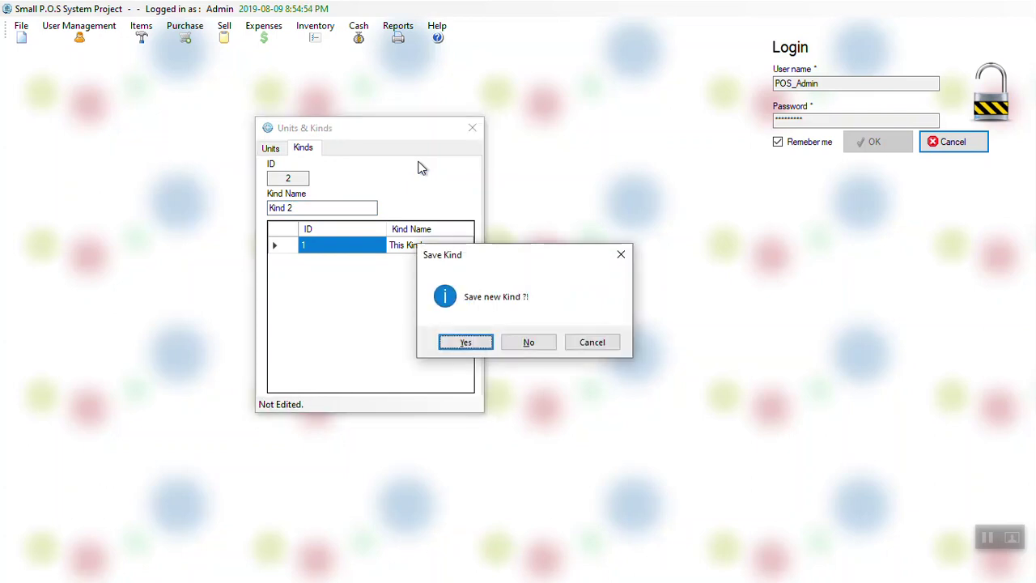
pyautogui.press('Return')
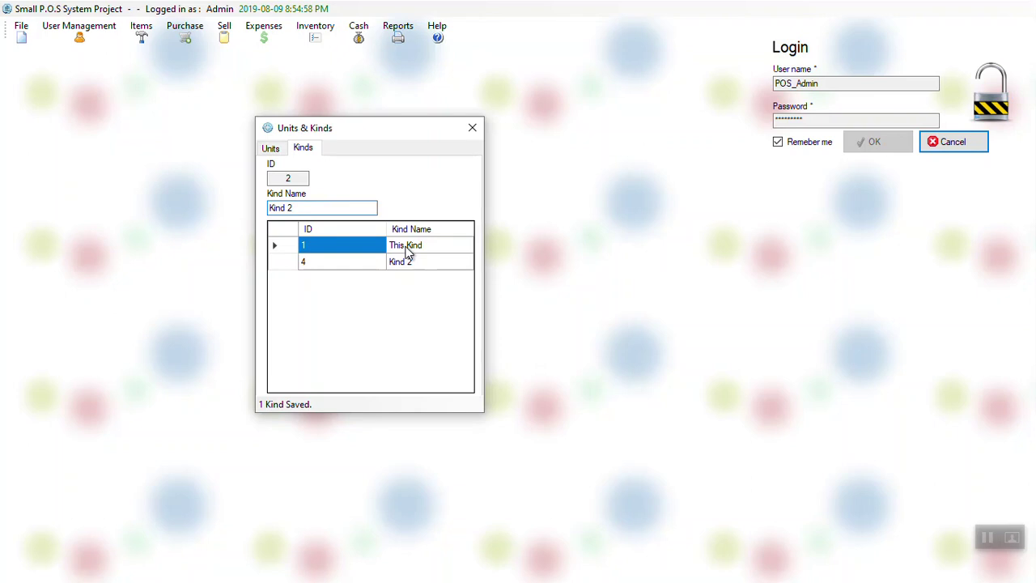
# Step: Rename the kind 'This Kind' to 'This new kind' and confirm
pyautogui.click(408, 251)
pyautogui.click(355, 208)
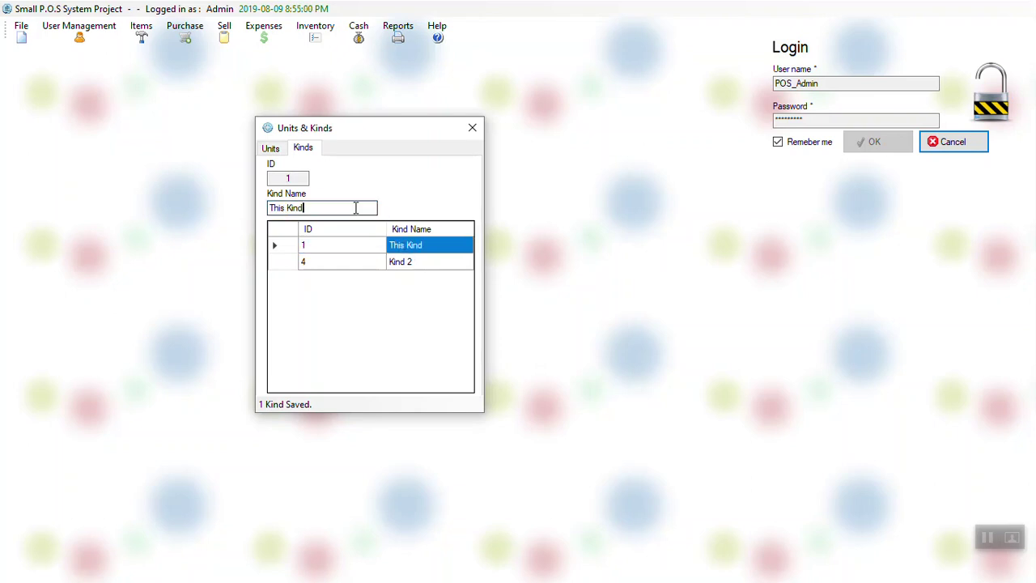
pyautogui.press('BackSpace')
pyautogui.press('BackSpace')
pyautogui.press('BackSpace')
pyautogui.press('BackSpace')
pyautogui.write('new kin')
pyautogui.press('Return')
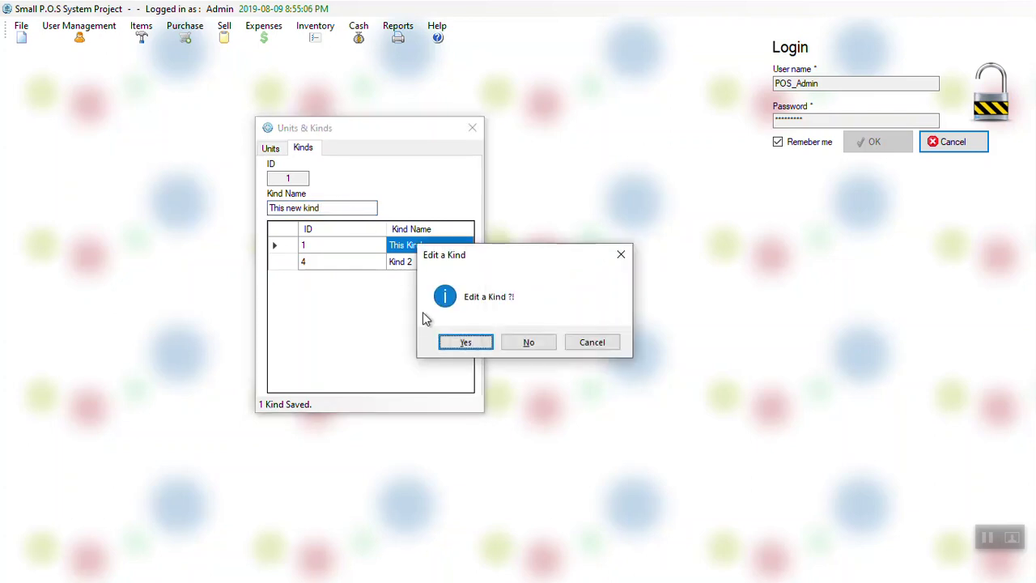
pyautogui.click(464, 342)
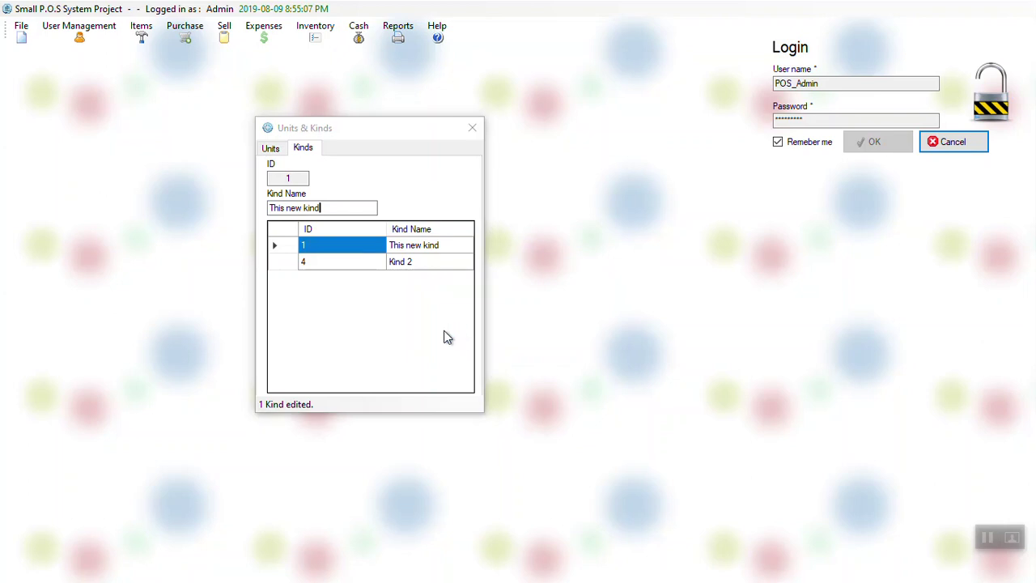
# Step: Delete 'Kind 2', confirm, and close the Units & Kinds window
pyautogui.click(433, 262)
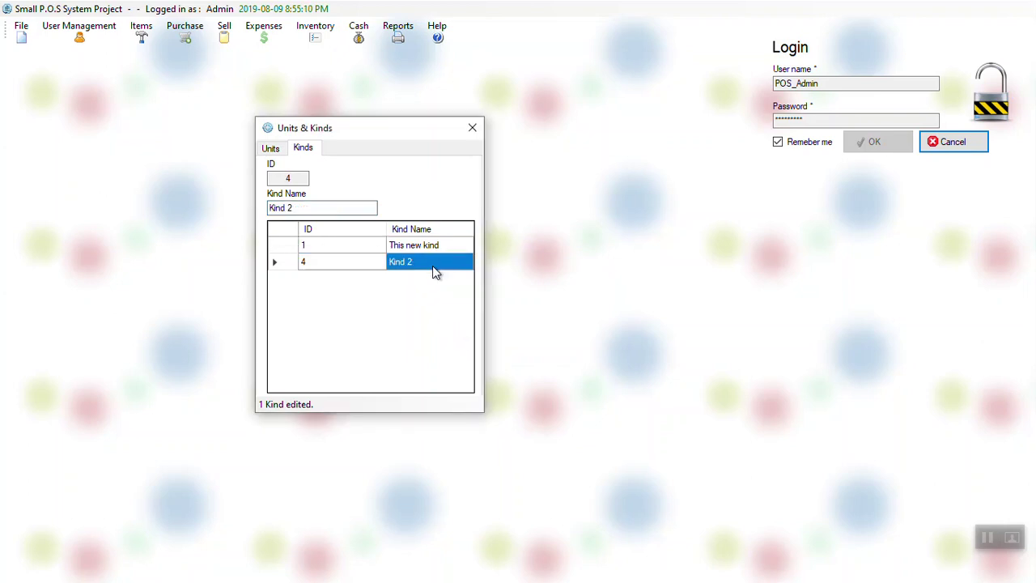
pyautogui.press('Delete')
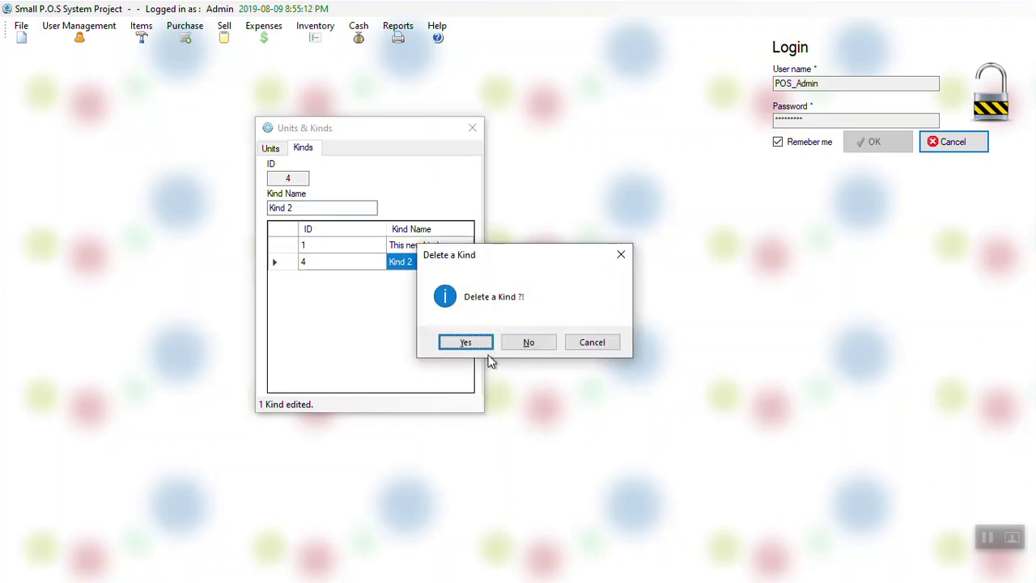
pyautogui.click(467, 346)
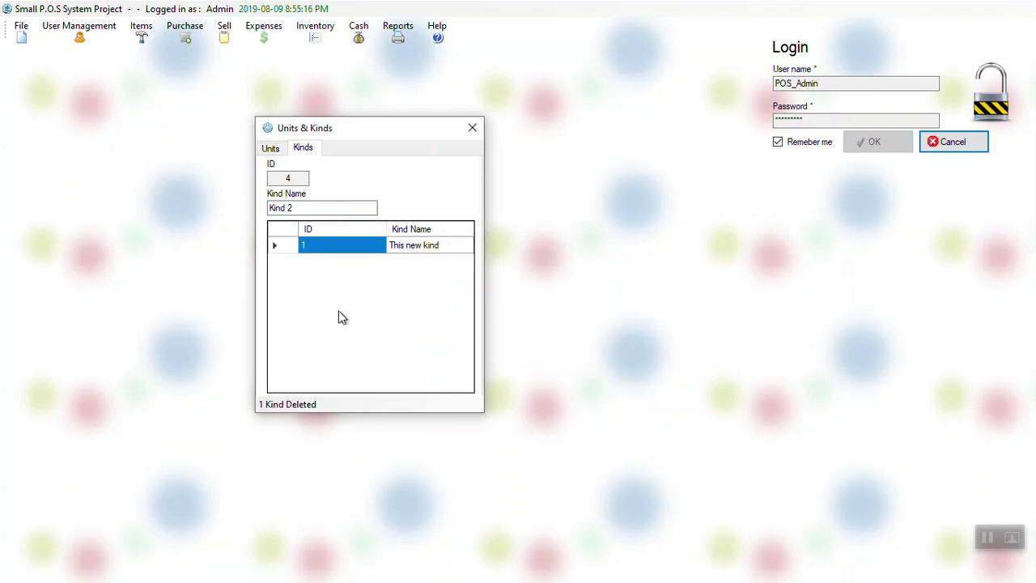
pyautogui.hotkey('alt', 'F4')
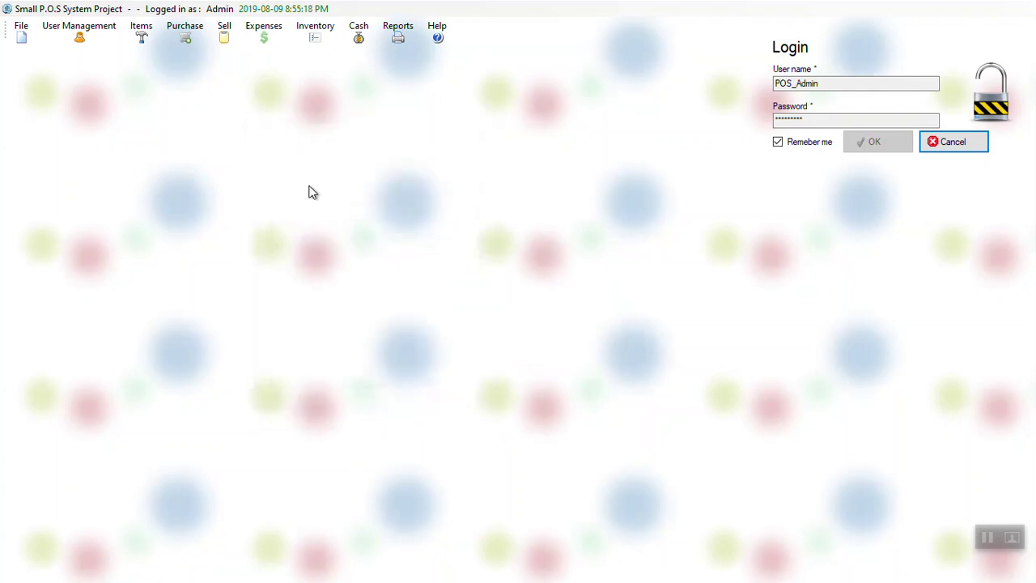
pyautogui.click(192, 35)
# Step: Open the Vendors form, move it lower, and switch it to Customers
pyautogui.click(195, 51)
pyautogui.moveTo(233, 35); pyautogui.dragTo(242, 216)
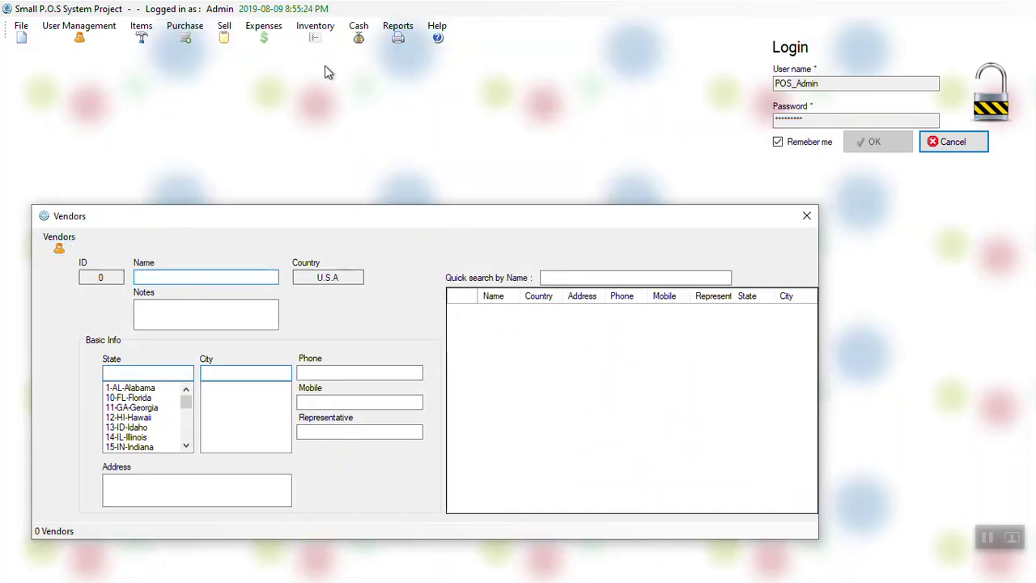
pyautogui.click(225, 36)
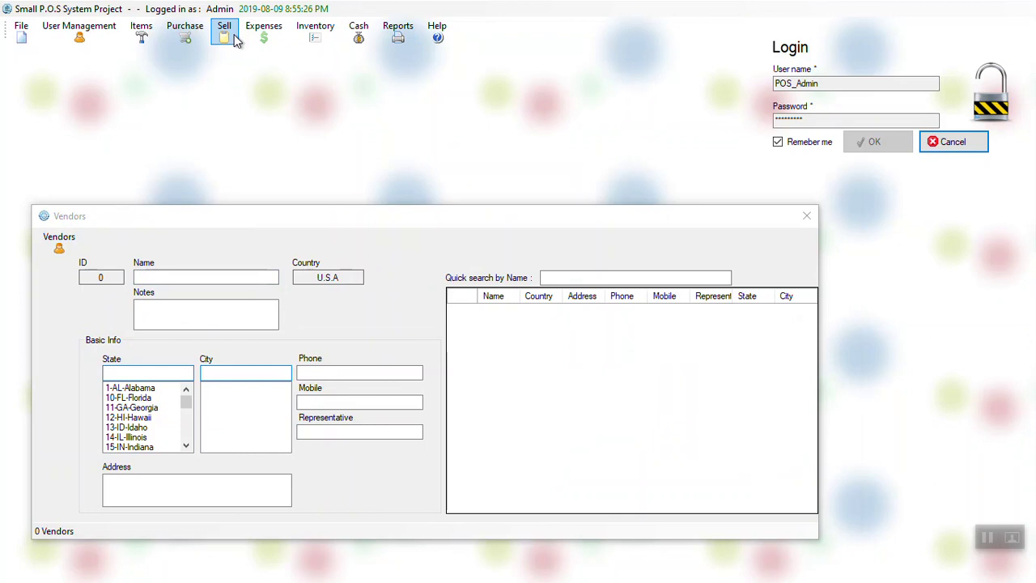
pyautogui.click(226, 37)
pyautogui.click(253, 54)
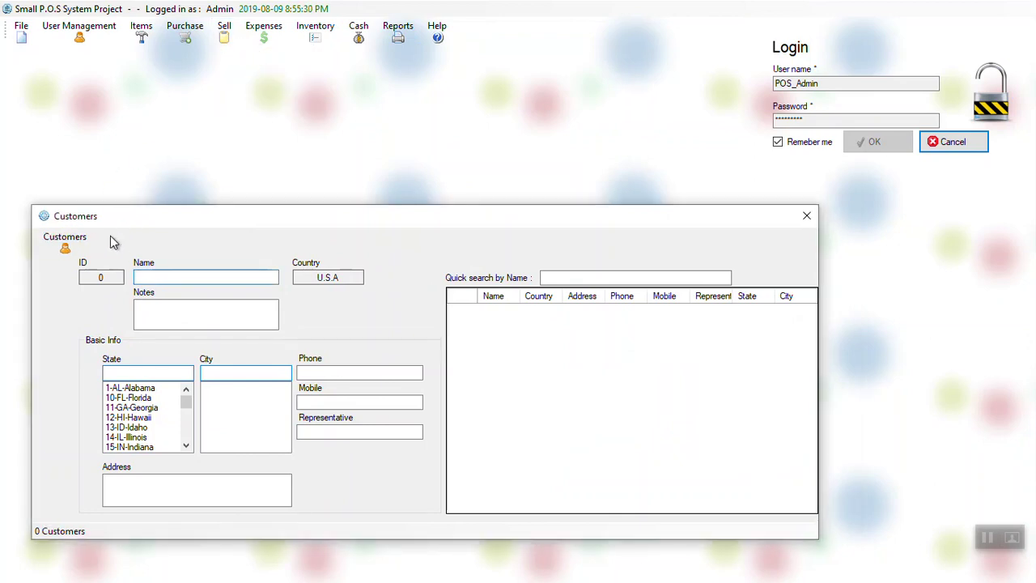
# Step: Switch the form back to Vendors and log out with Cancel on the Login panel
pyautogui.click(65, 241)
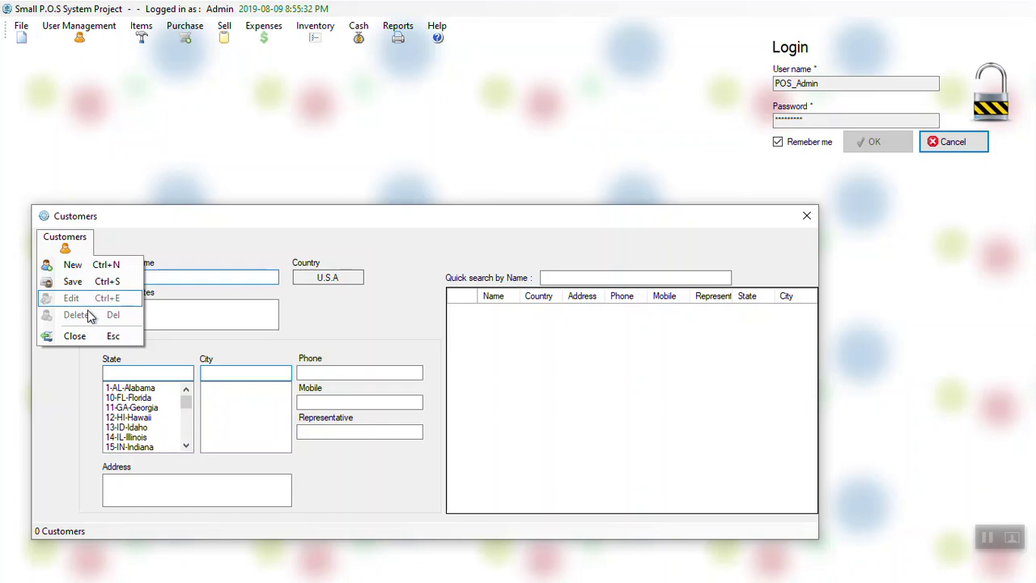
pyautogui.click(174, 36)
pyautogui.click(174, 37)
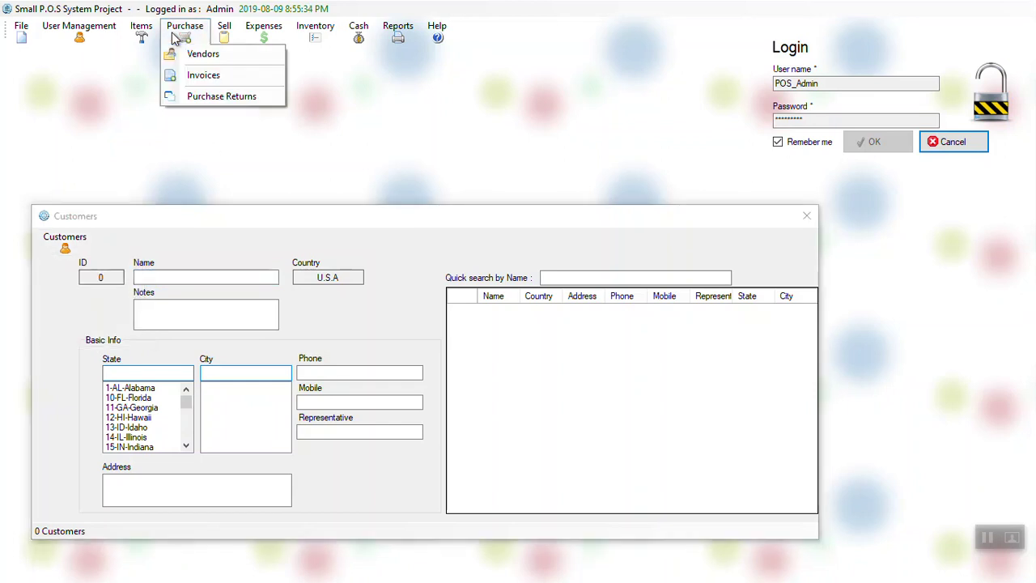
pyautogui.click(198, 54)
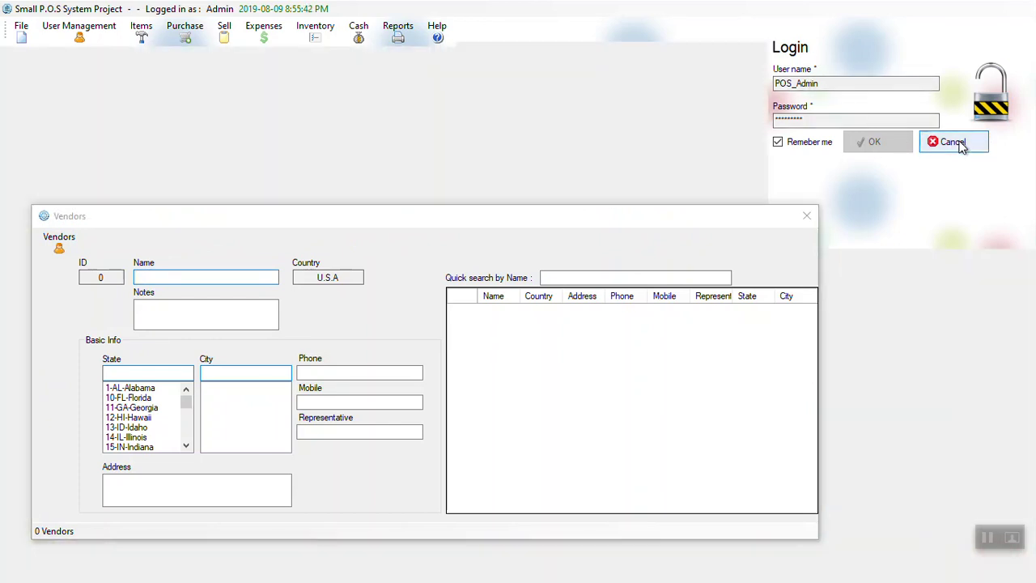
pyautogui.click(955, 142)
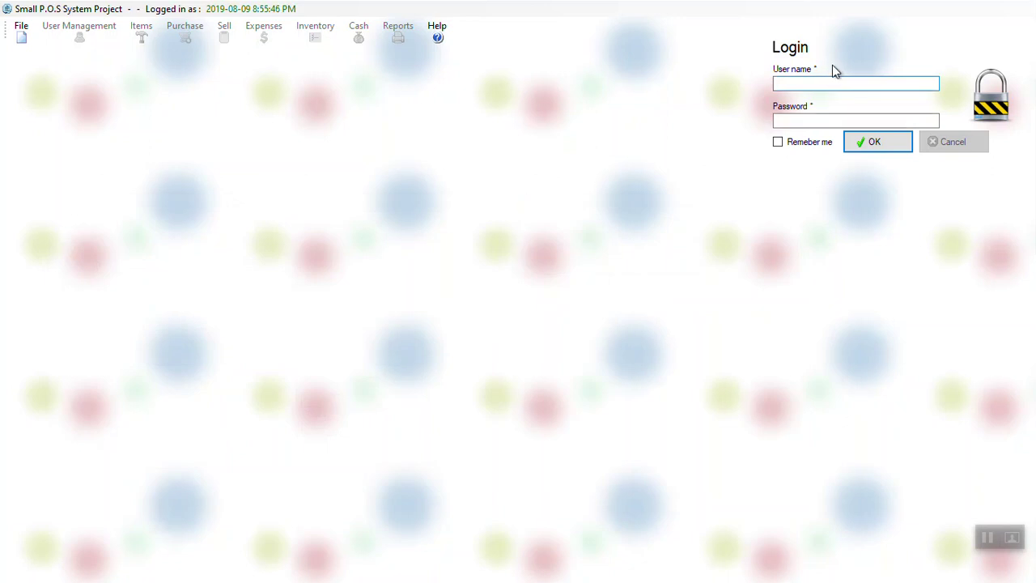
# Step: Log in with the admin user name and password, Remember me ticked, then open Purchase > Vendors
pyautogui.write('POS_Admi')
pyautogui.press('Tab')
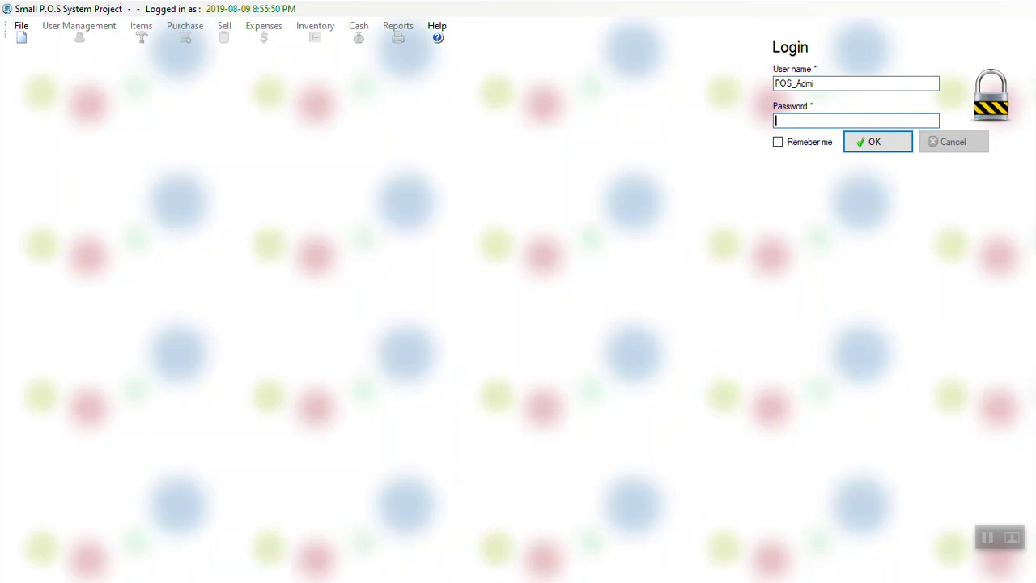
pyautogui.click(863, 85)
pyautogui.write('in')
pyautogui.press('Tab')
pyautogui.write('POS_Admin')
pyautogui.press('Tab')
pyautogui.press('Return')
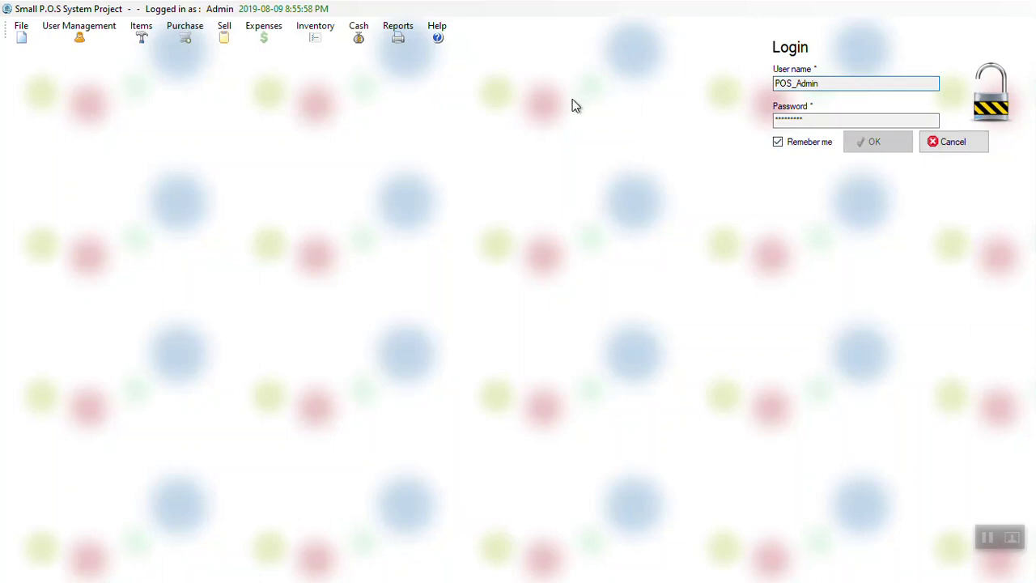
pyautogui.click(187, 31)
pyautogui.click(195, 51)
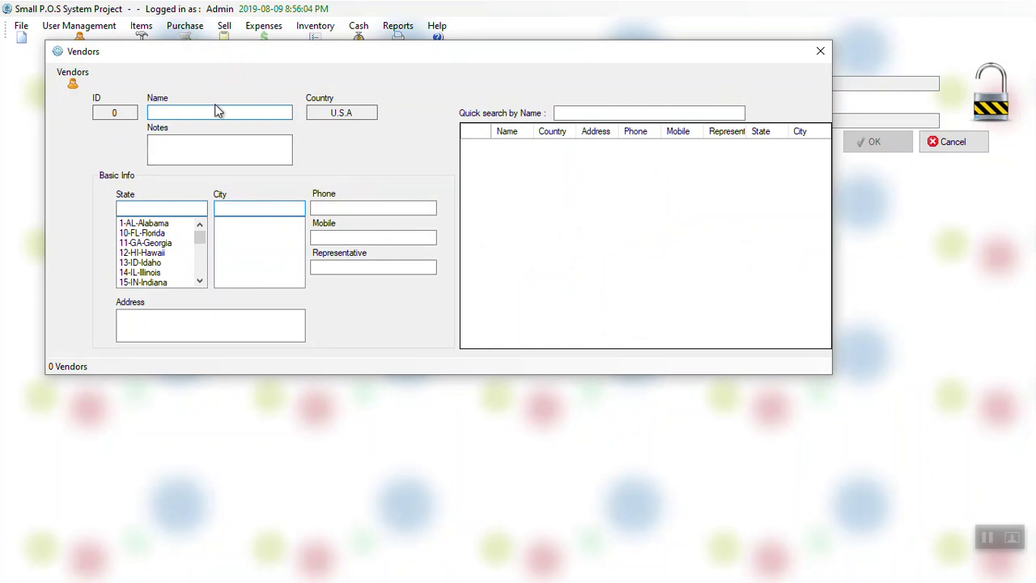
# Step: Enter vendor 'Vendor 1' with notes 'Head pf company', state 11-GA-Georgia and city 4203-Adel
pyautogui.write('Vendor 1')
pyautogui.click(272, 143)
pyautogui.write('Head pf com')
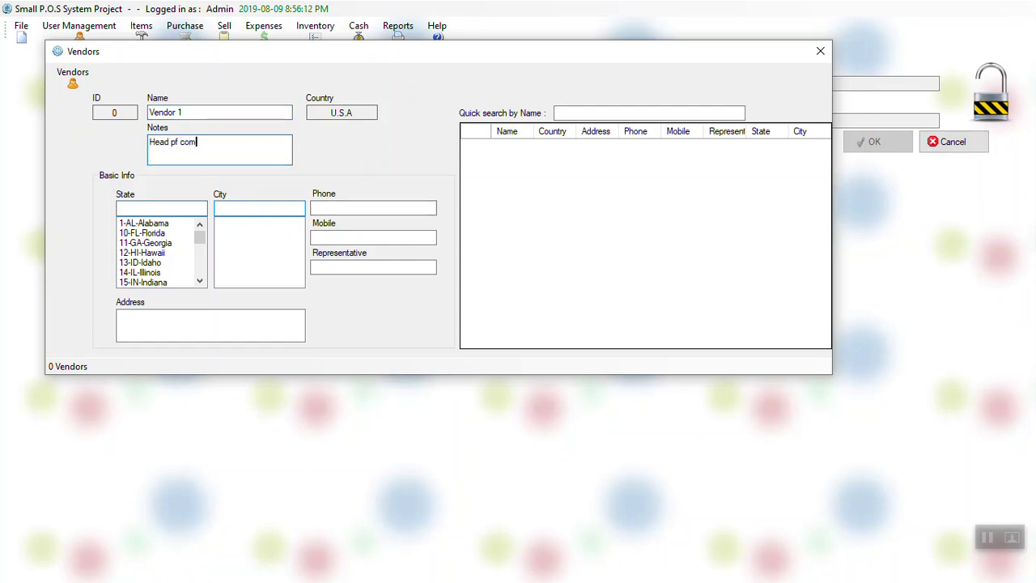
pyautogui.write('pany')
pyautogui.click(147, 245)
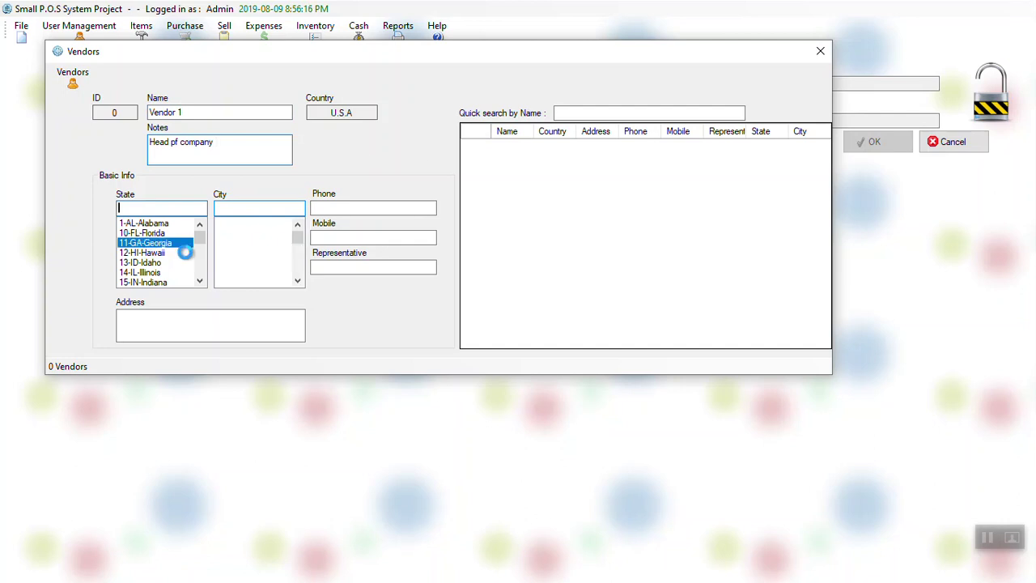
pyautogui.click(251, 263)
# Step: Fill in the vendor's phone, mobile, representative 'Mr.' and address
pyautogui.click(376, 209)
pyautogui.write('000 0000 000')
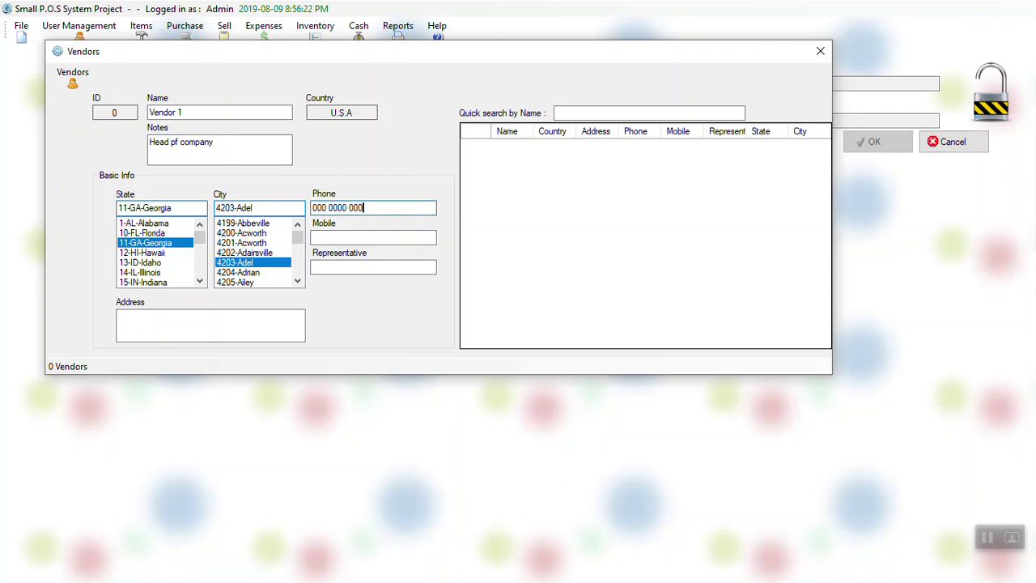
pyautogui.click(358, 236)
pyautogui.write('0000 000 000')
pyautogui.click(334, 267)
pyautogui.write('Mr. rep')
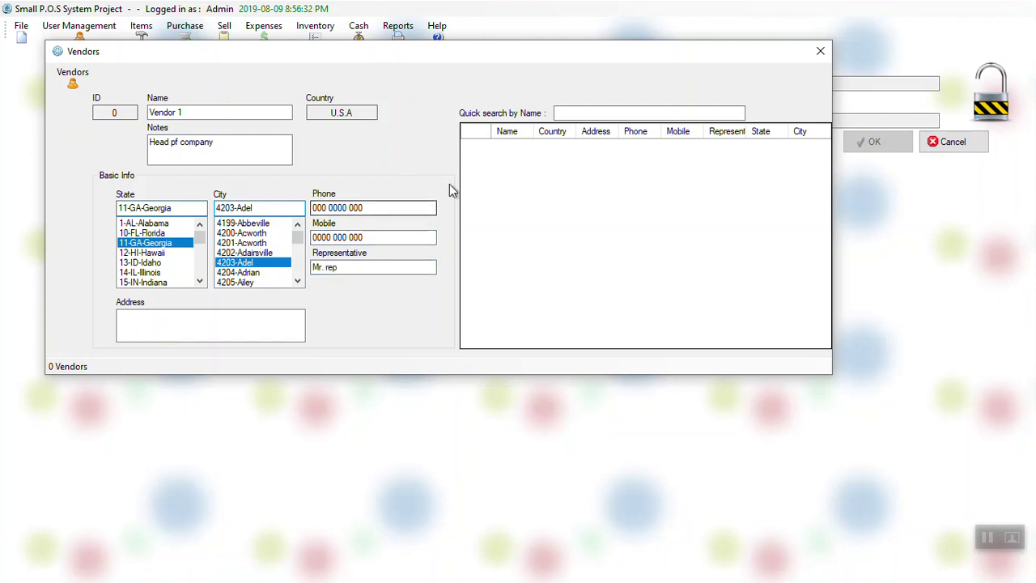
pyautogui.click(192, 316)
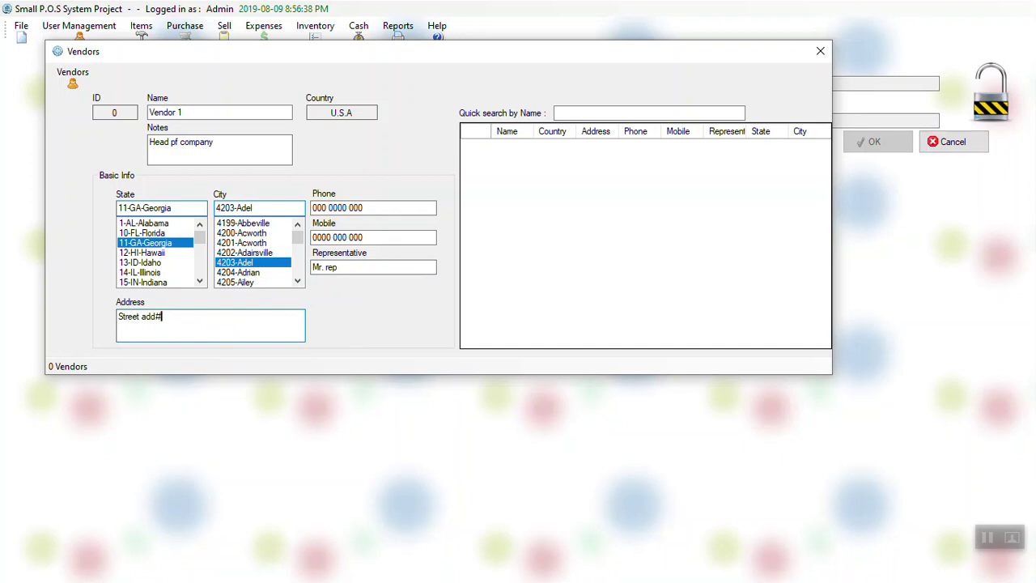
pyautogui.press('BackSpace')
pyautogui.press('BackSpace')
pyautogui.press('BackSpace')
pyautogui.click(72, 76)
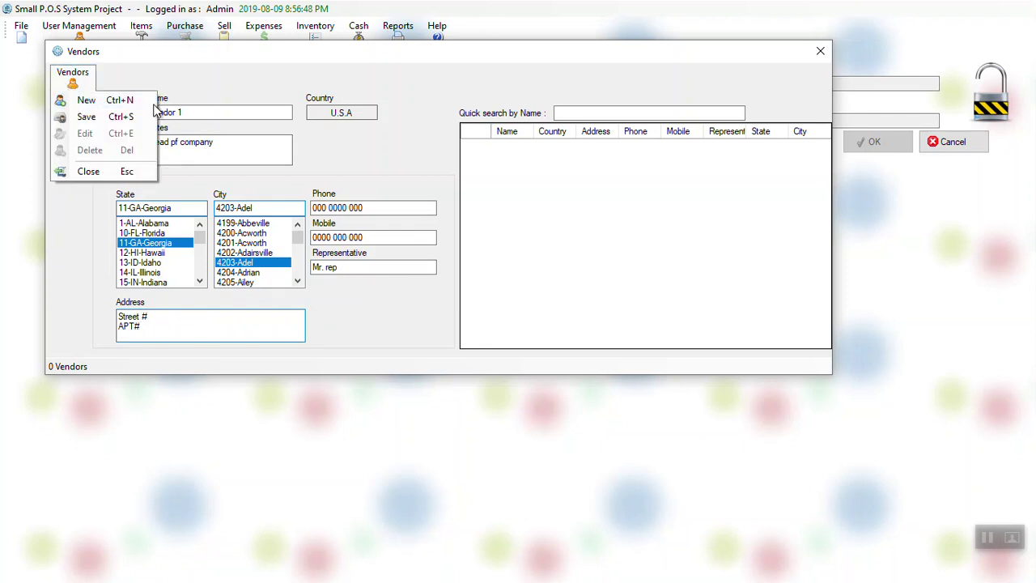
# Step: Save Vendor 1 with Yes, widen and move the Vendors window, and start a new record
pyautogui.click(231, 72)
pyautogui.hotkey('ctrl', 's')
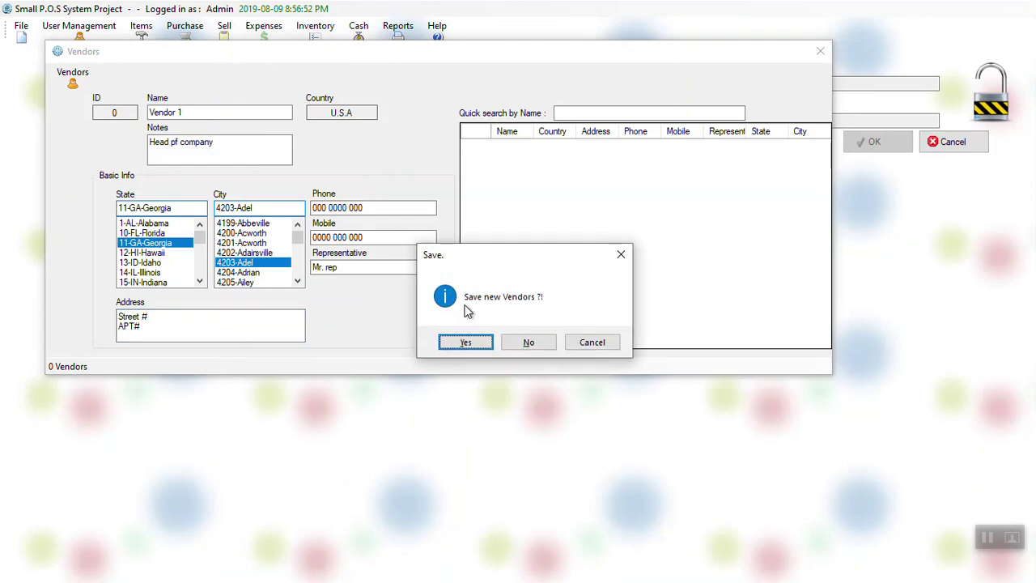
pyautogui.click(478, 347)
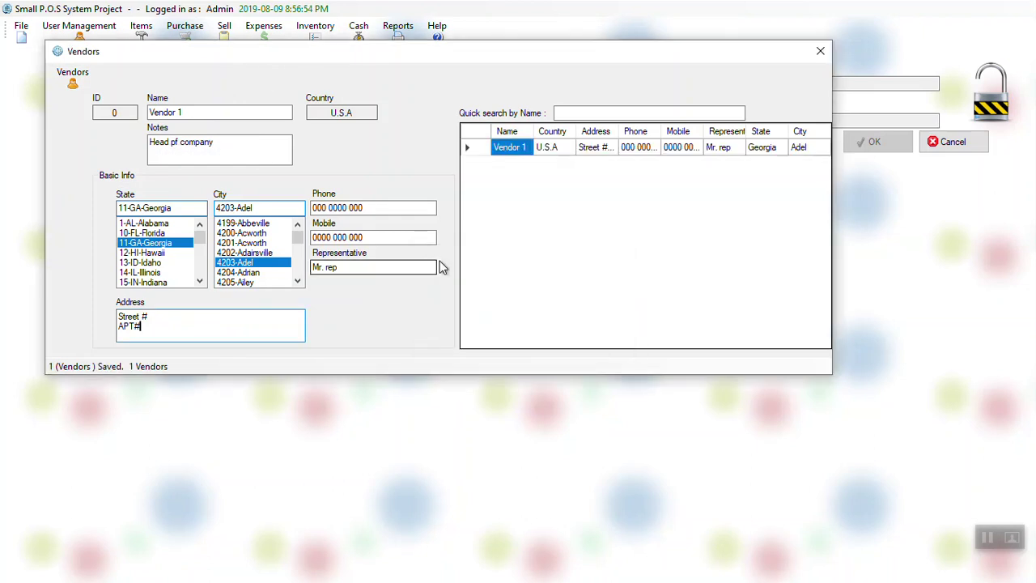
pyautogui.moveTo(834, 160); pyautogui.dragTo(1017, 159)
pyautogui.moveTo(822, 59); pyautogui.dragTo(818, 208)
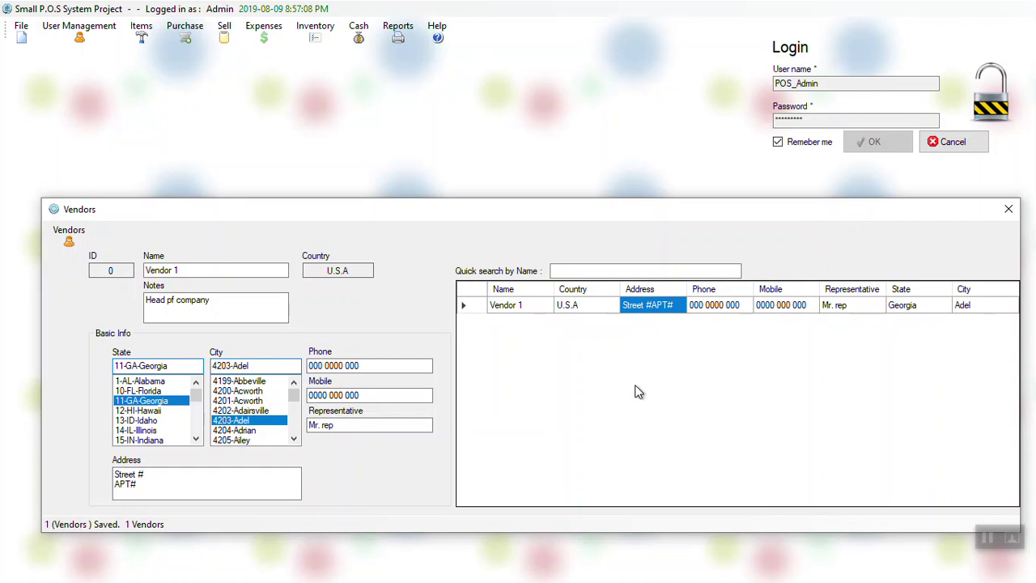
pyautogui.hotkey('ctrl', 'n')
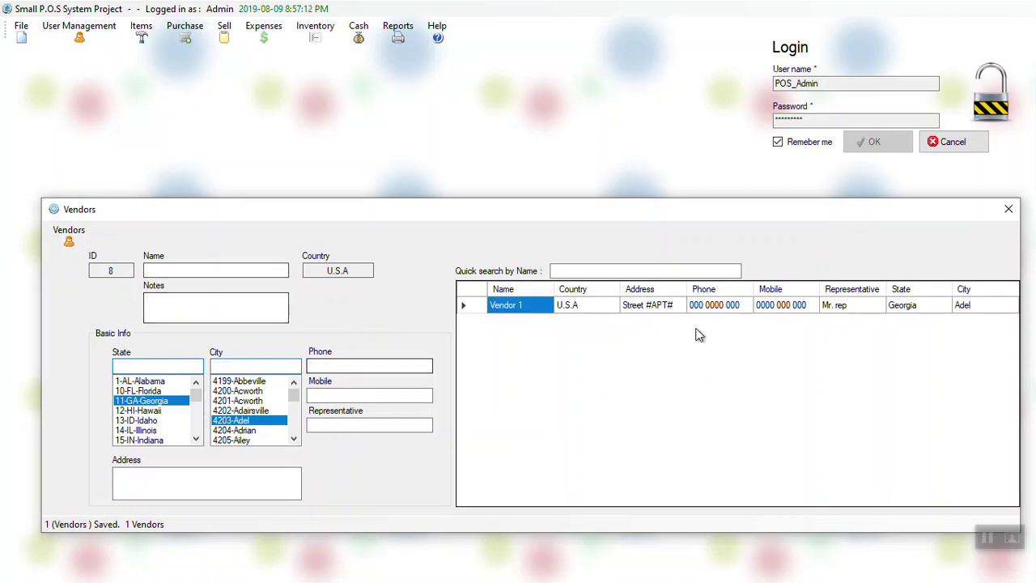
# Step: Enter vendor name 'This Vendor', notes 'Notes' and address 'Address'
pyautogui.click(215, 269)
pyautogui.write('vE')
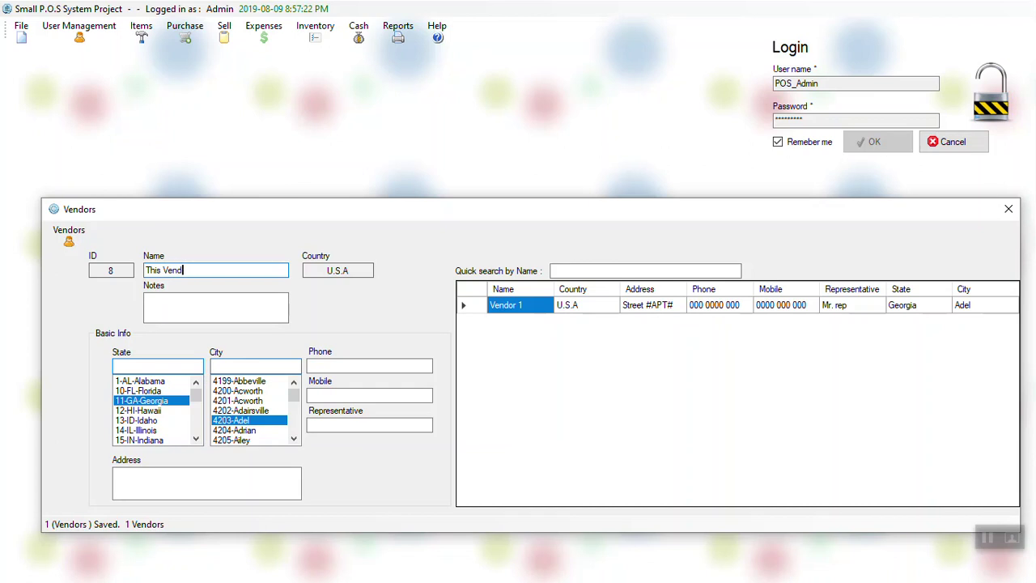
pyautogui.click(519, 304)
pyautogui.click(216, 305)
pyautogui.write('Notes')
pyautogui.click(169, 488)
pyautogui.write('Address')
# Step: Fill in the phone and mobile numbers and attempt to save, raising the City and State warning
pyautogui.click(351, 366)
pyautogui.write('1')
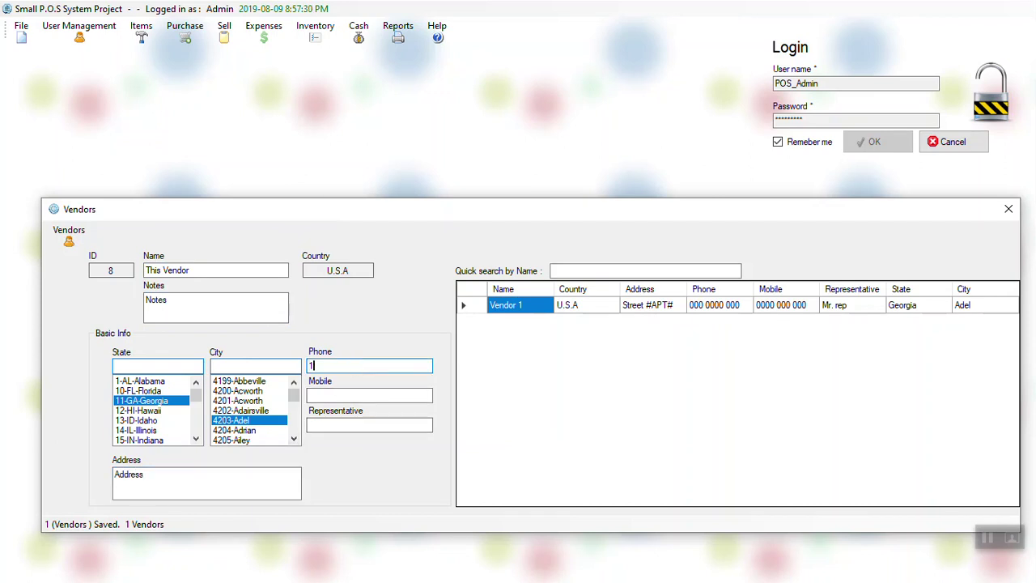
pyautogui.write('11 1111 111')
pyautogui.click(356, 395)
pyautogui.write('111 111')
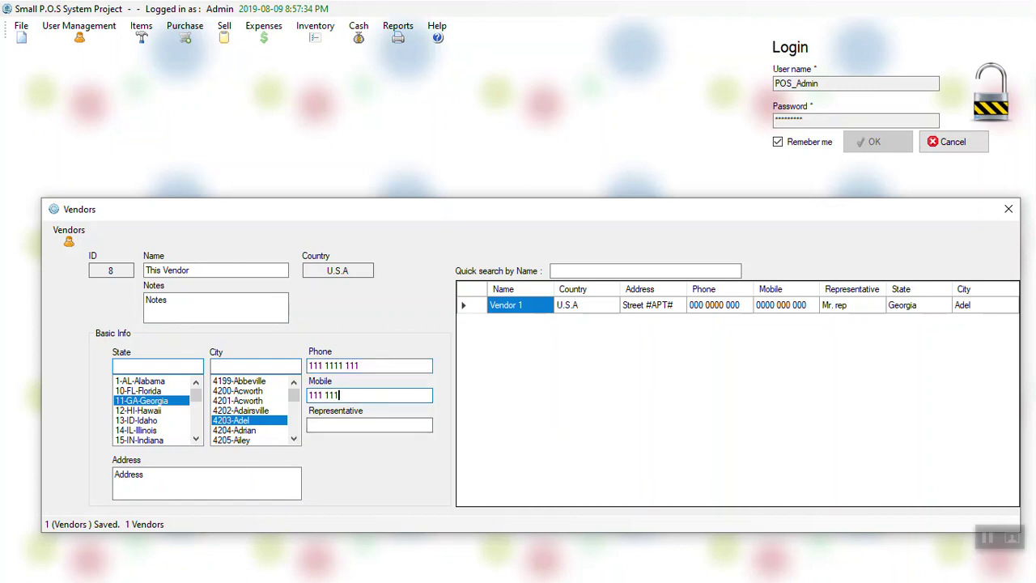
pyautogui.click(366, 426)
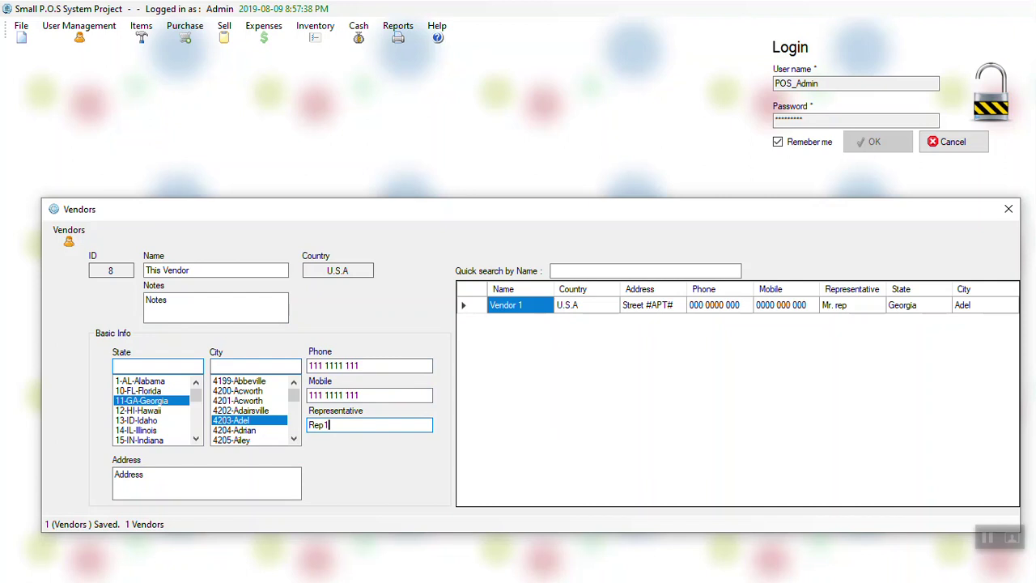
pyautogui.press('Return')
pyautogui.press('Escape')
pyautogui.click(364, 423)
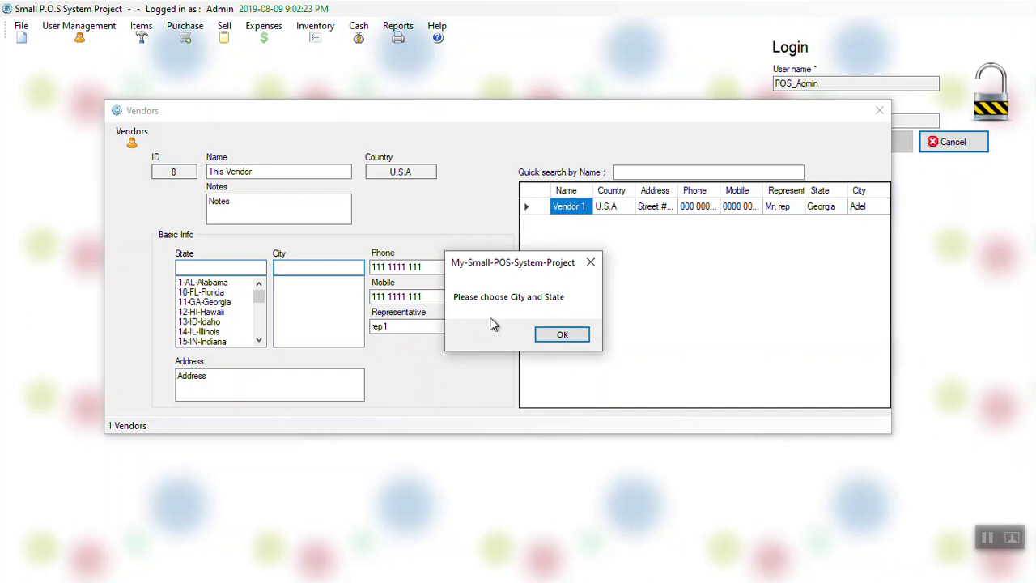
# Step: Set This Vendor's state to 11-GA-Georgia and city to 4202-Adairsville, then save it
pyautogui.click(565, 335)
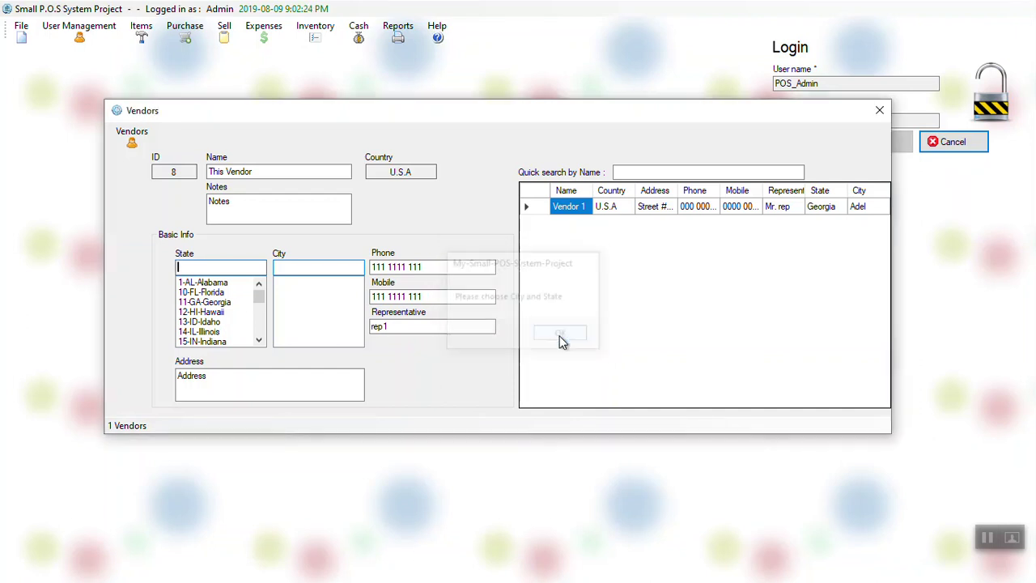
pyautogui.click(229, 301)
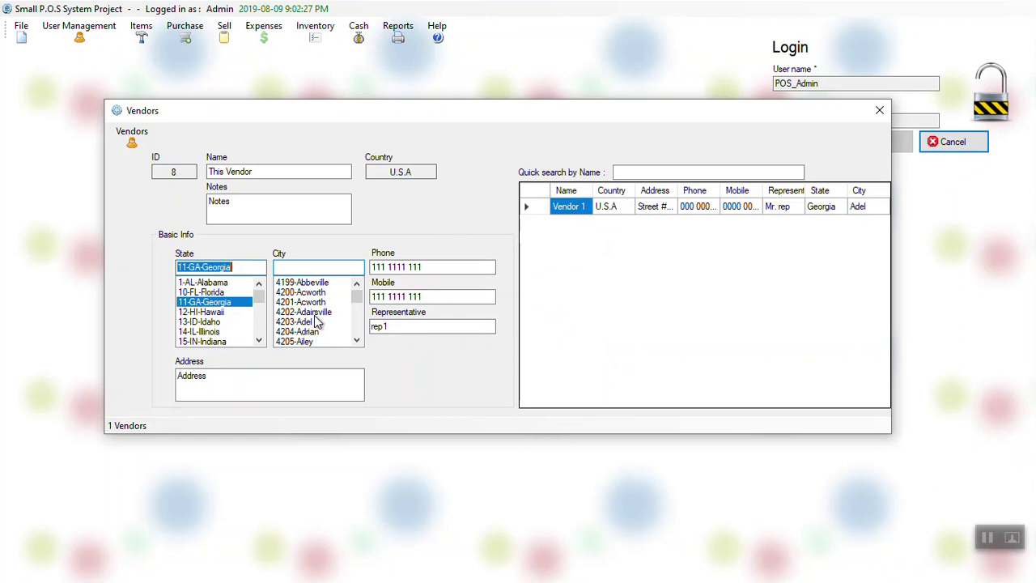
pyautogui.click(318, 314)
pyautogui.click(374, 267)
pyautogui.hotkey('ctrl', 's')
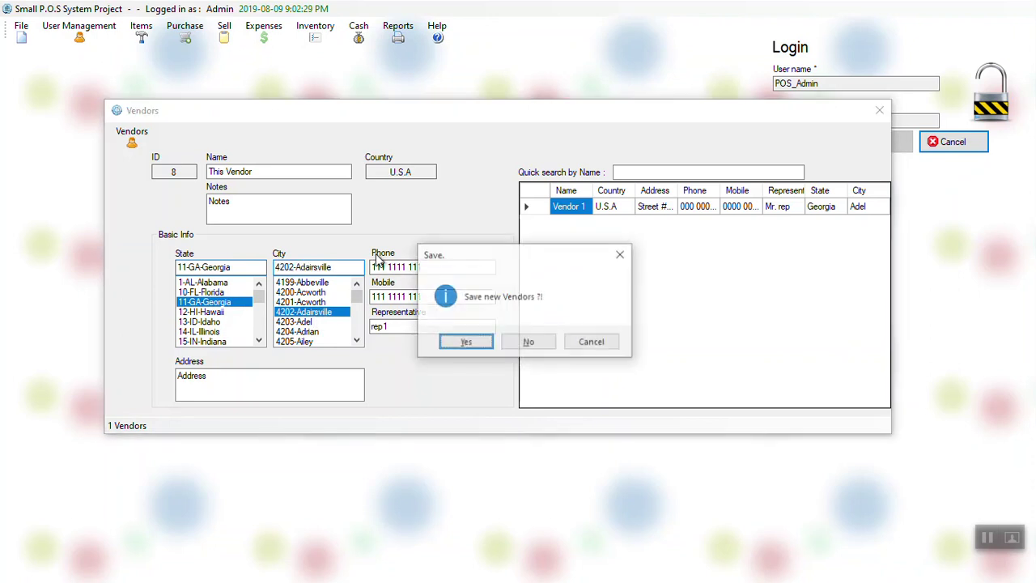
pyautogui.click(474, 338)
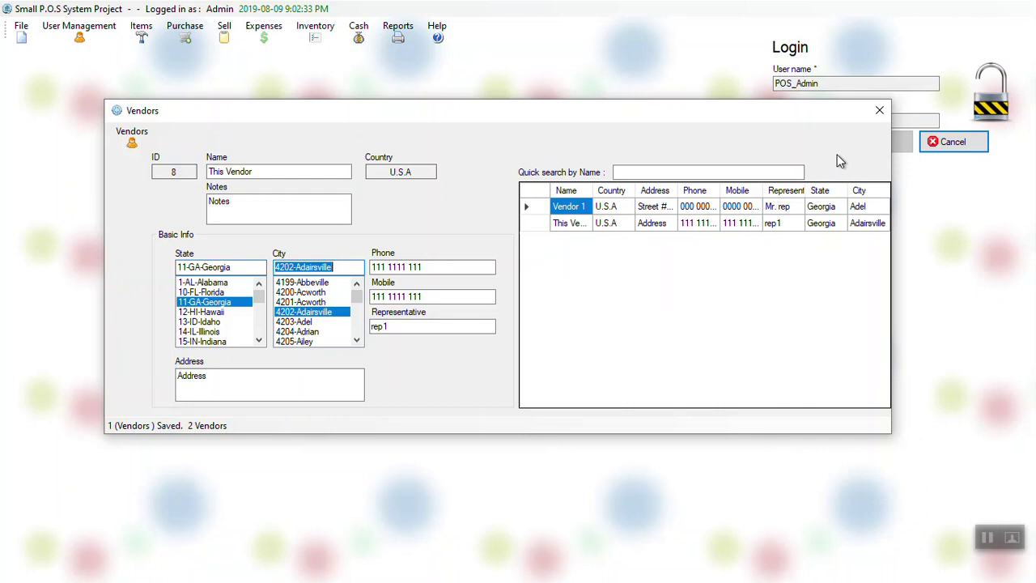
# Step: Move and widen the Vendors window to show all columns, then select Vendor 1
pyautogui.moveTo(793, 125); pyautogui.dragTo(728, 228)
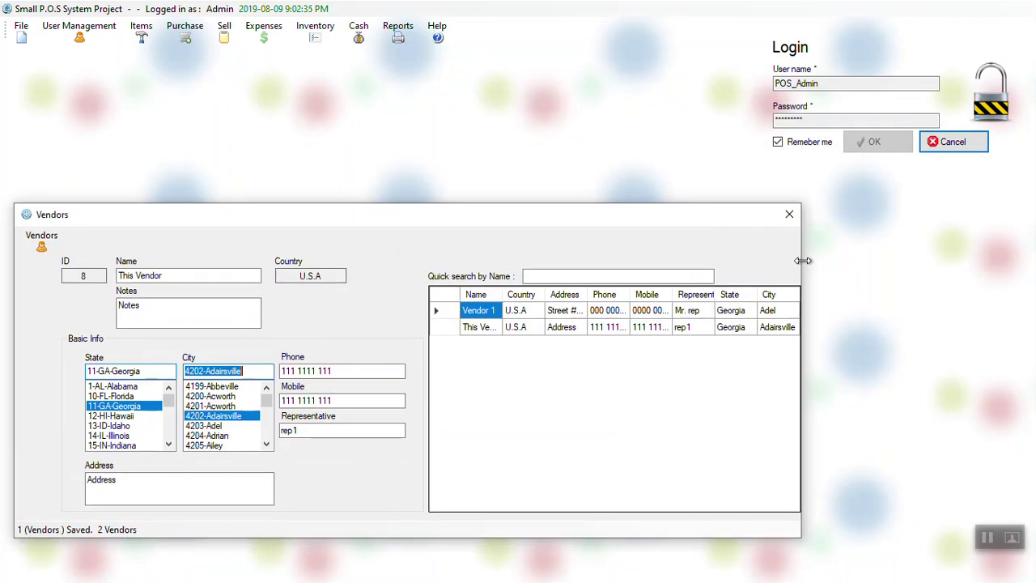
pyautogui.moveTo(801, 260); pyautogui.dragTo(980, 267)
pyautogui.click(936, 310)
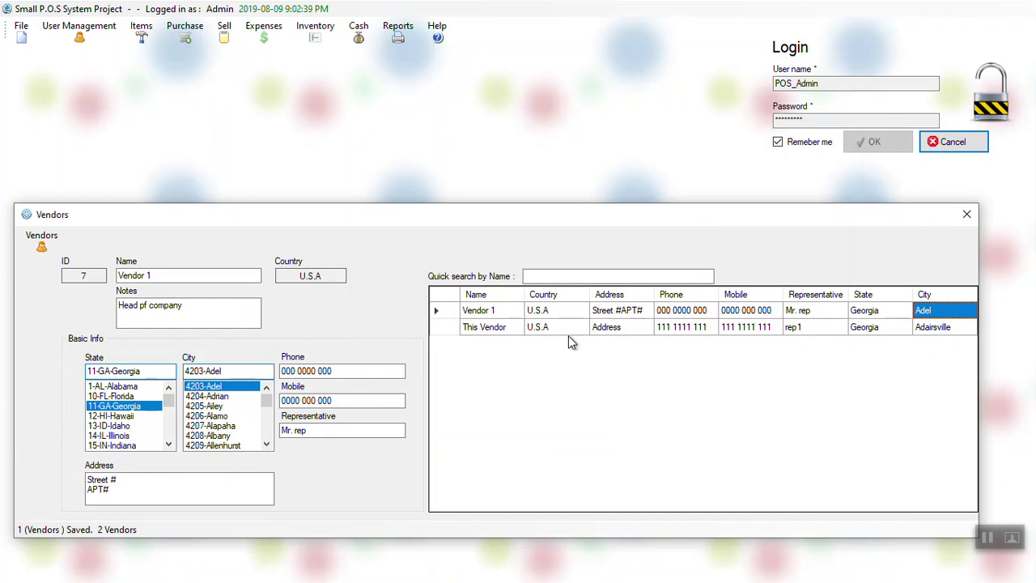
# Step: Change Vendor 1's city to 4209-Allenhurst and save the edit with confirmation
pyautogui.click(943, 329)
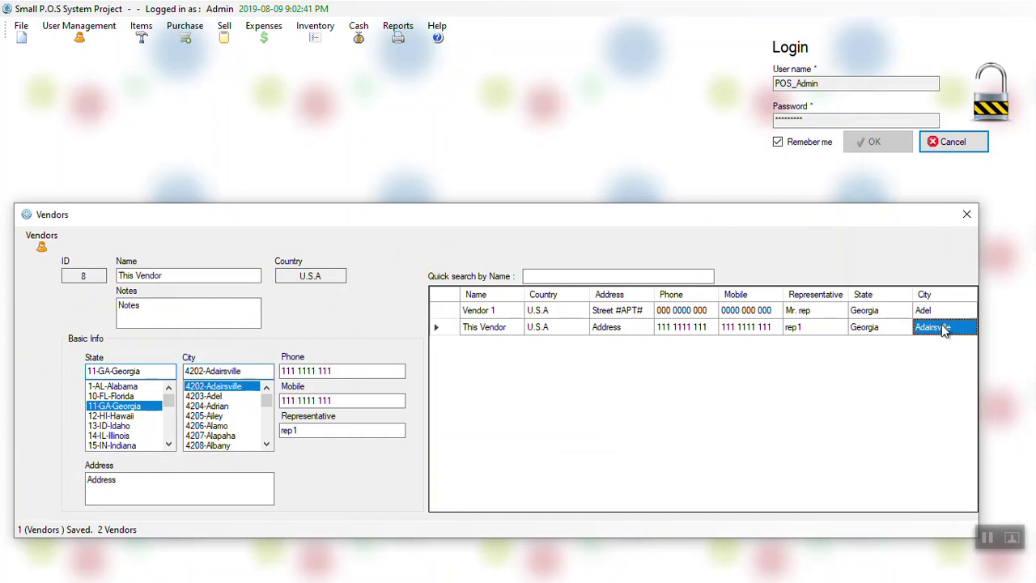
pyautogui.press('Up')
pyautogui.click(930, 327)
pyautogui.click(930, 315)
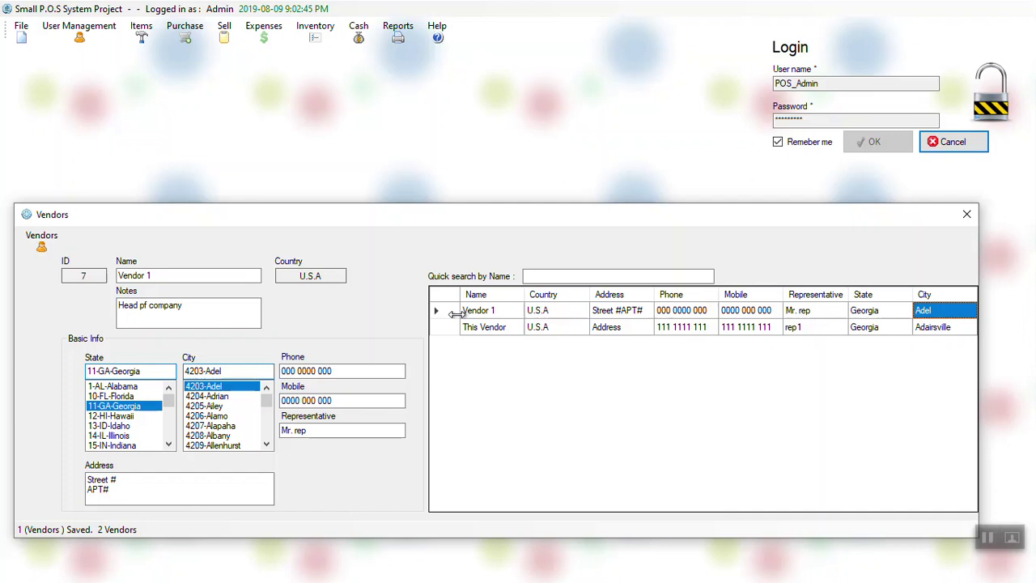
pyautogui.click(207, 446)
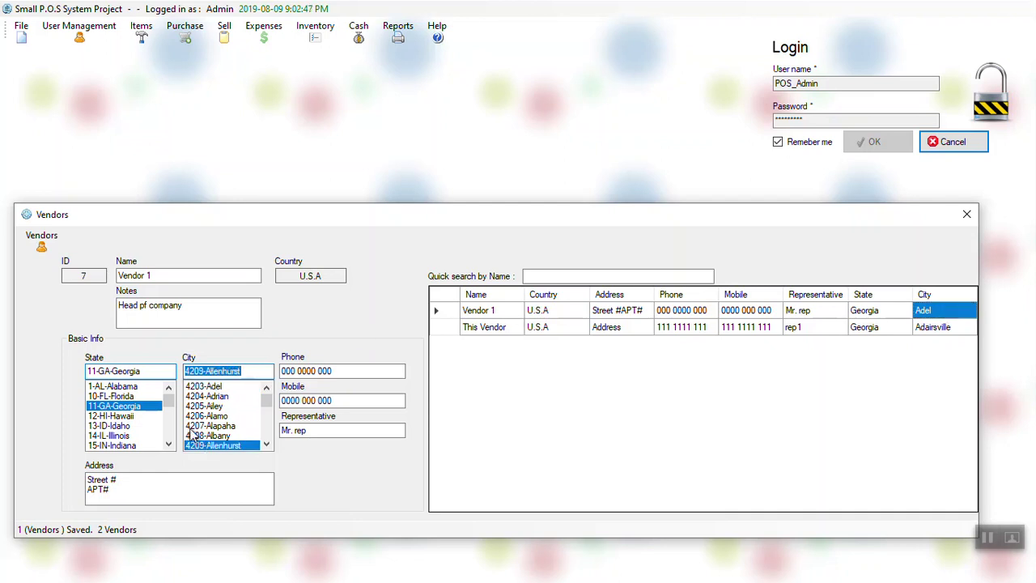
pyautogui.hotkey('ctrl', 's')
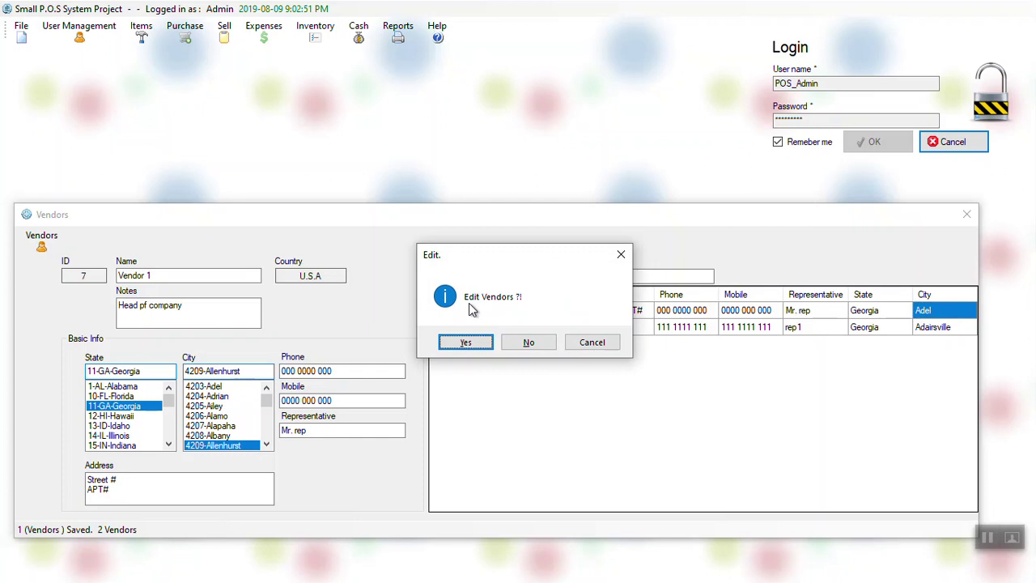
pyautogui.press('Return')
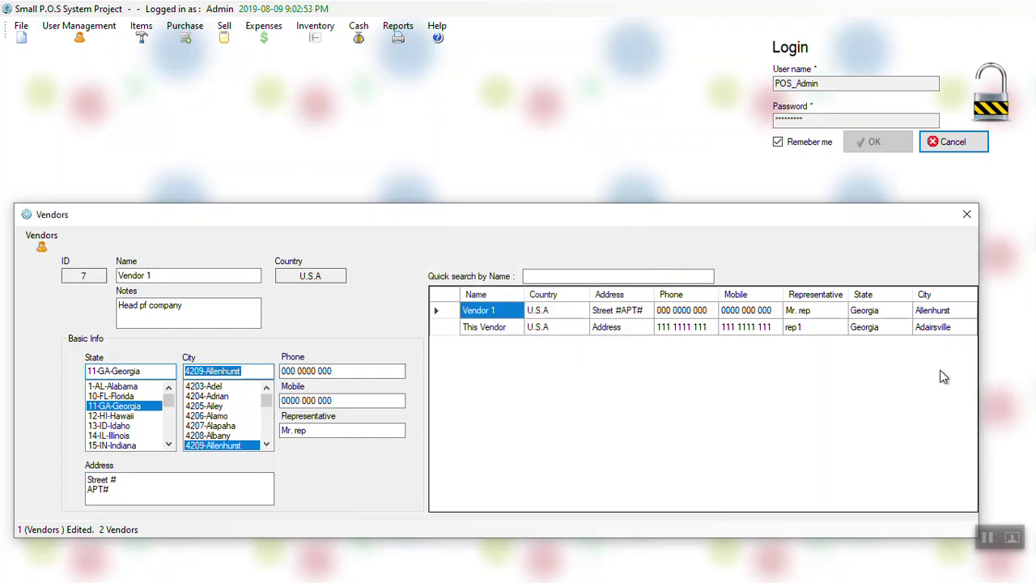
# Step: Move Vendor 1 to state 1-AL-Alabama and city 230-Abbeville, and save the edit
pyautogui.click(948, 317)
pyautogui.click(947, 327)
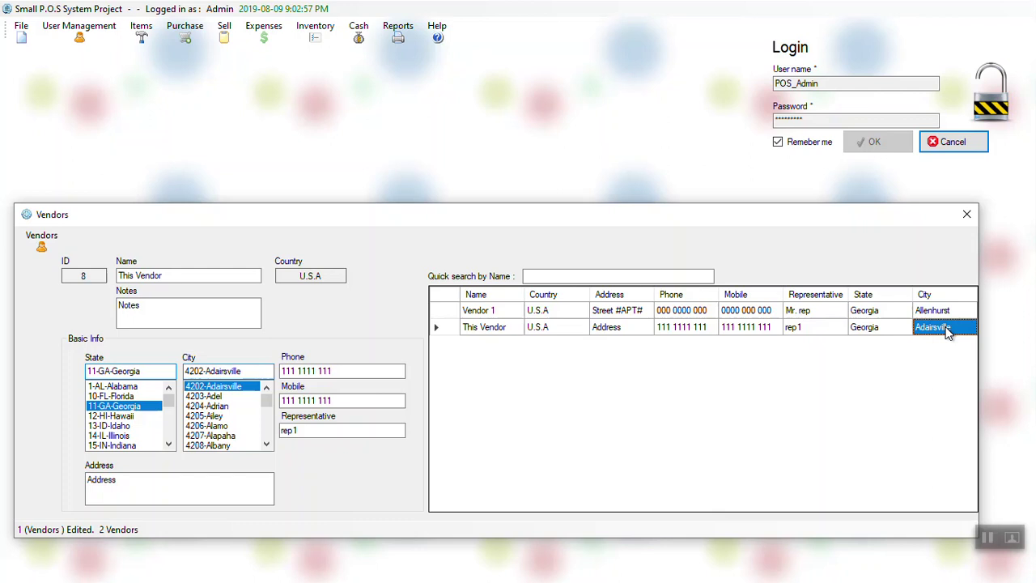
pyautogui.click(942, 311)
pyautogui.click(943, 328)
pyautogui.click(941, 311)
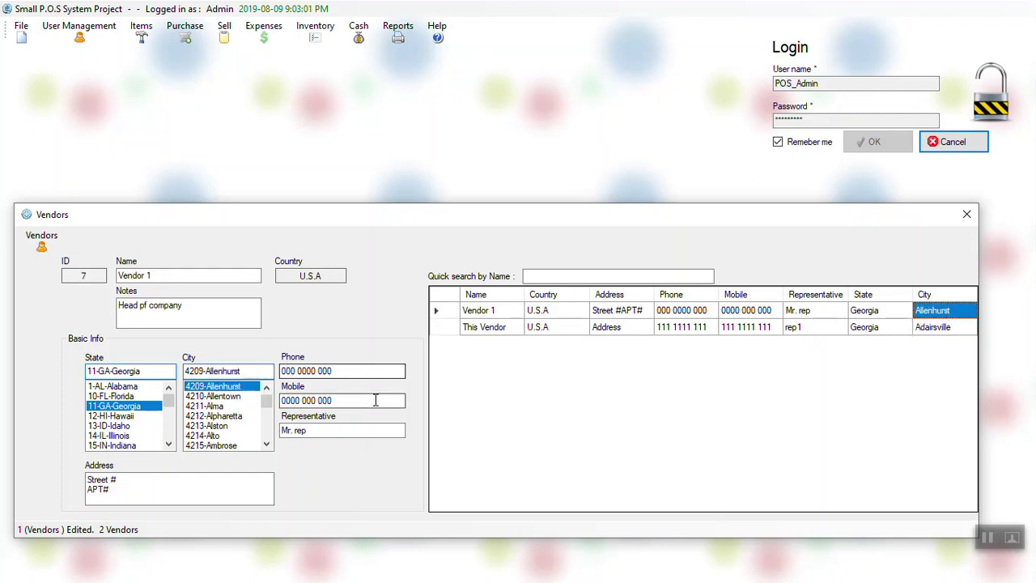
pyautogui.click(118, 386)
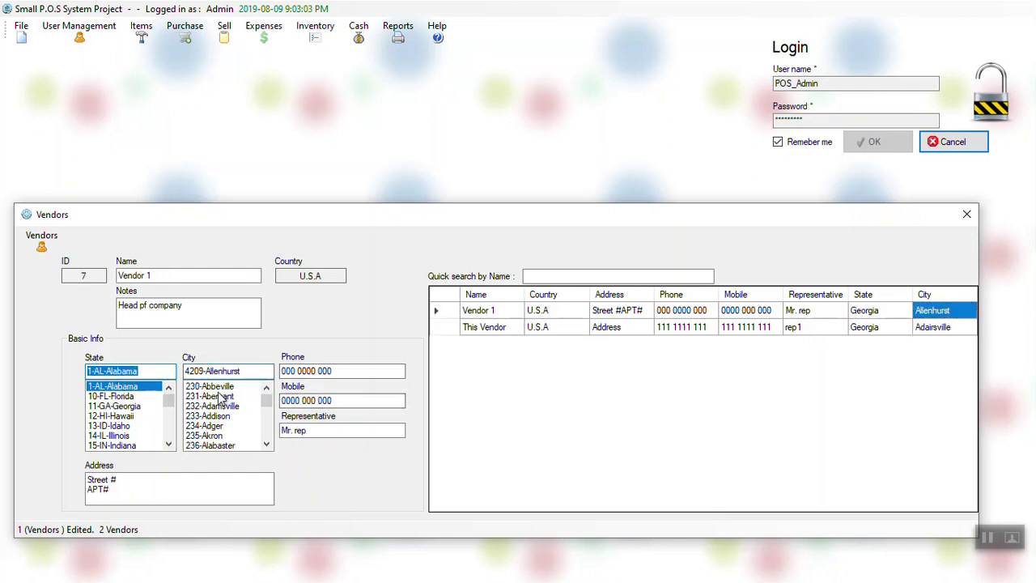
pyautogui.click(231, 387)
pyautogui.hotkey('ctrl', 's')
pyautogui.press('Return')
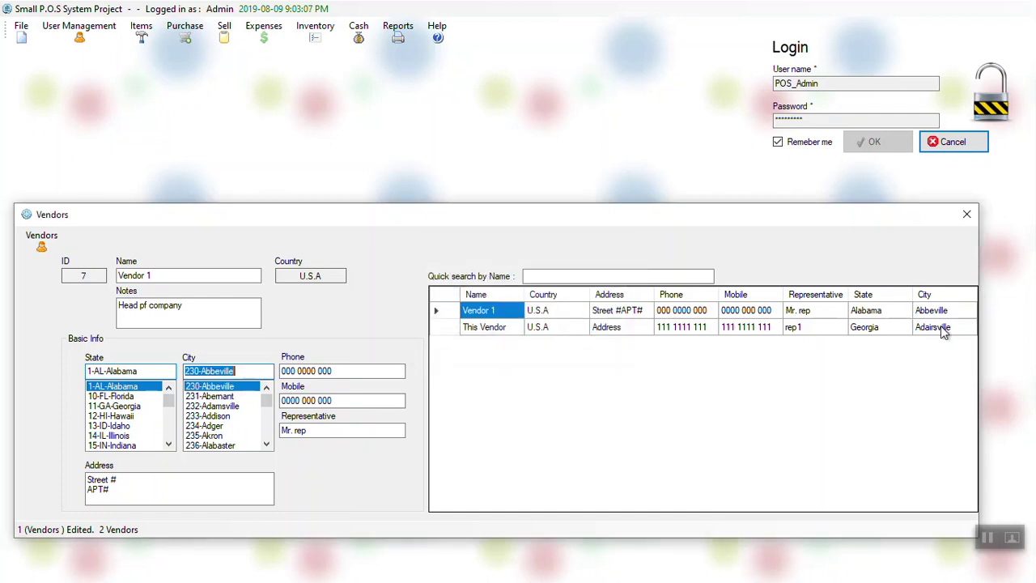
# Step: Delete Vendor 1, leaving only This Vendor, and open Sell > Customers
pyautogui.click(941, 329)
pyautogui.press('Delete')
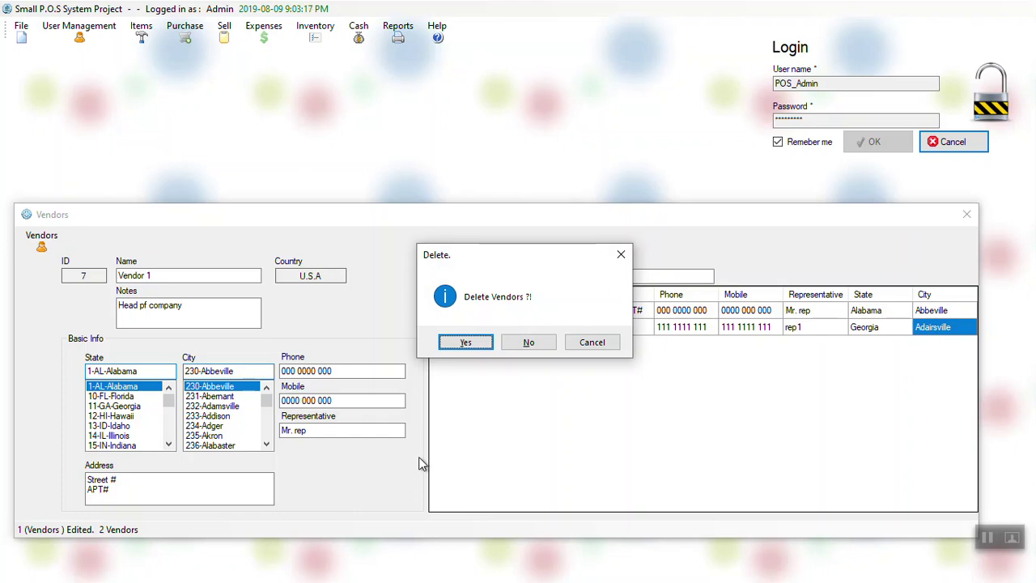
pyautogui.click(476, 343)
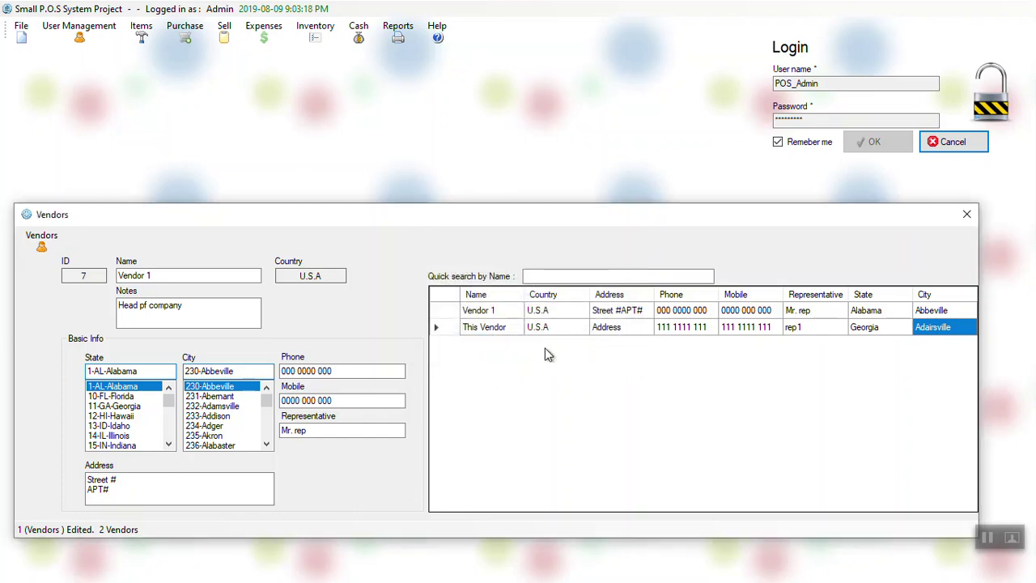
pyautogui.click(701, 317)
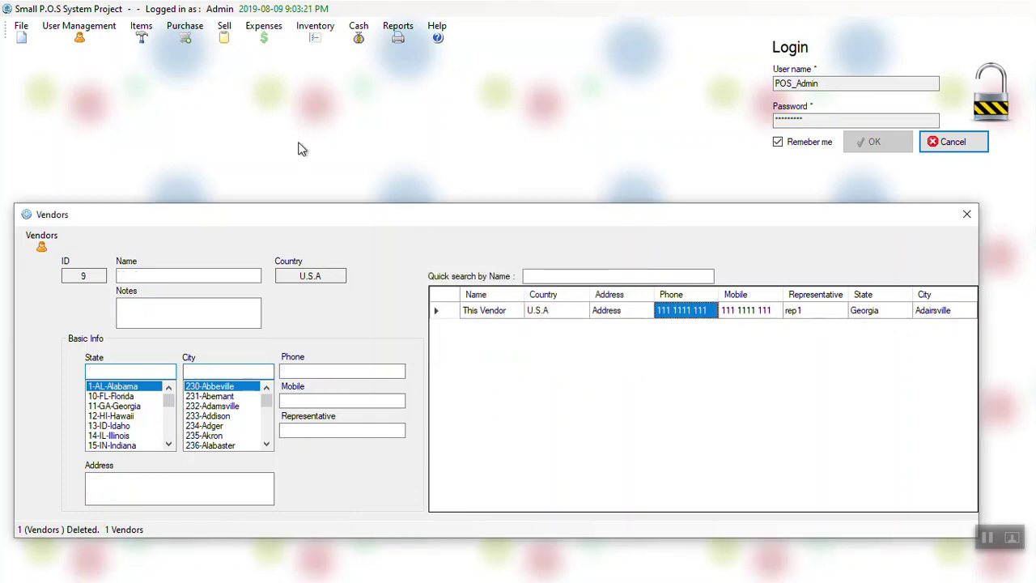
pyautogui.click(220, 34)
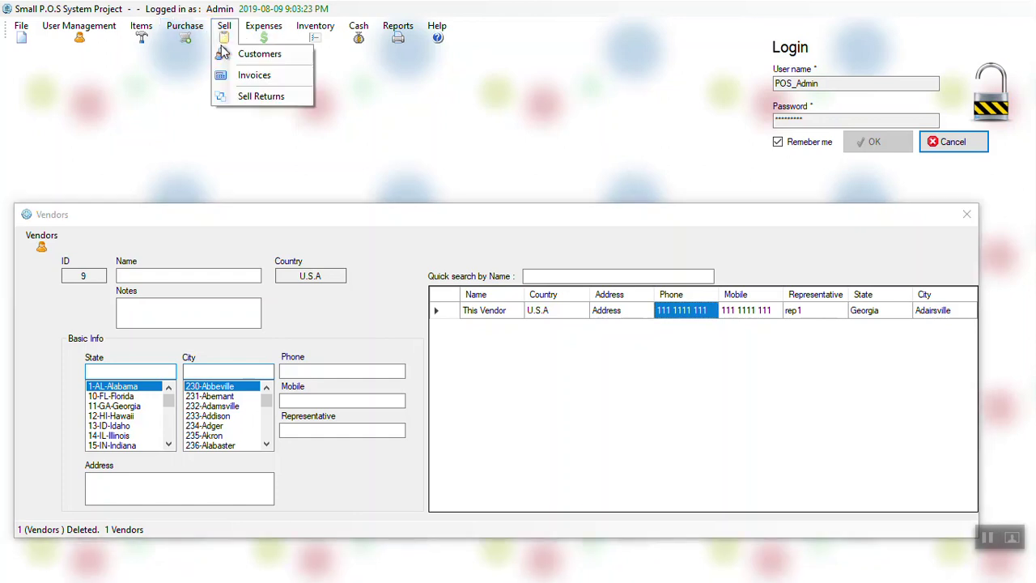
pyautogui.click(236, 53)
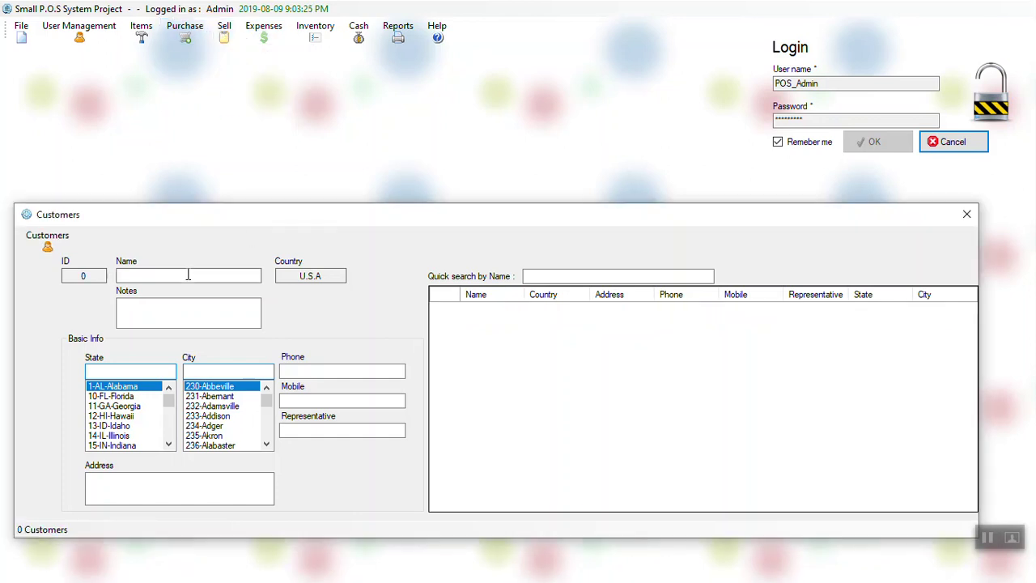
# Step: Enter Customer1's name, notes, address 'address', phone and mobile numbers, and representative 'rep'
pyautogui.write('Customer1')
pyautogui.click(169, 317)
pyautogui.click(127, 488)
pyautogui.write('address')
pyautogui.click(338, 373)
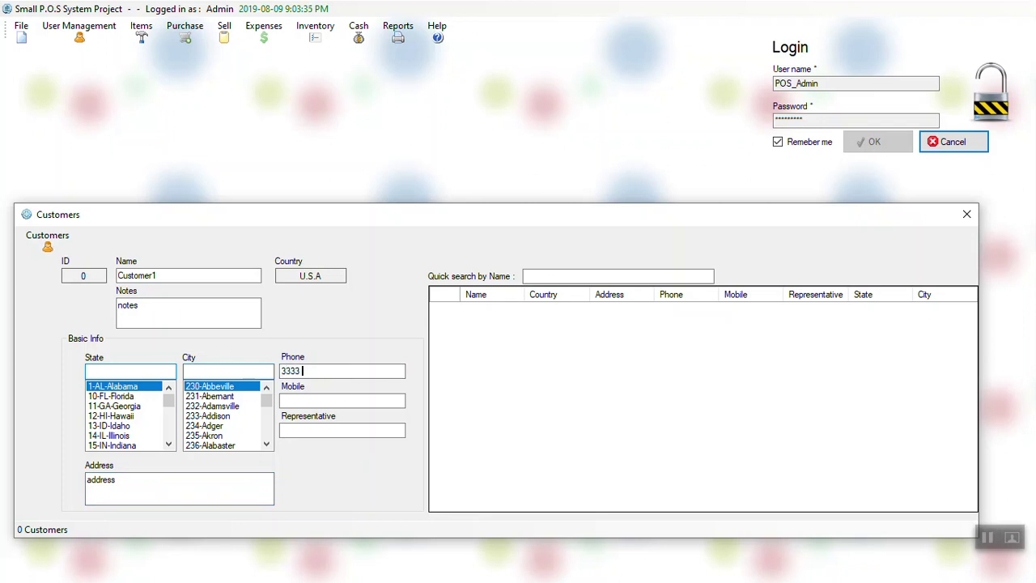
pyautogui.write('3333 333 3333')
pyautogui.click(336, 400)
pyautogui.write('333 444 4444')
pyautogui.click(336, 431)
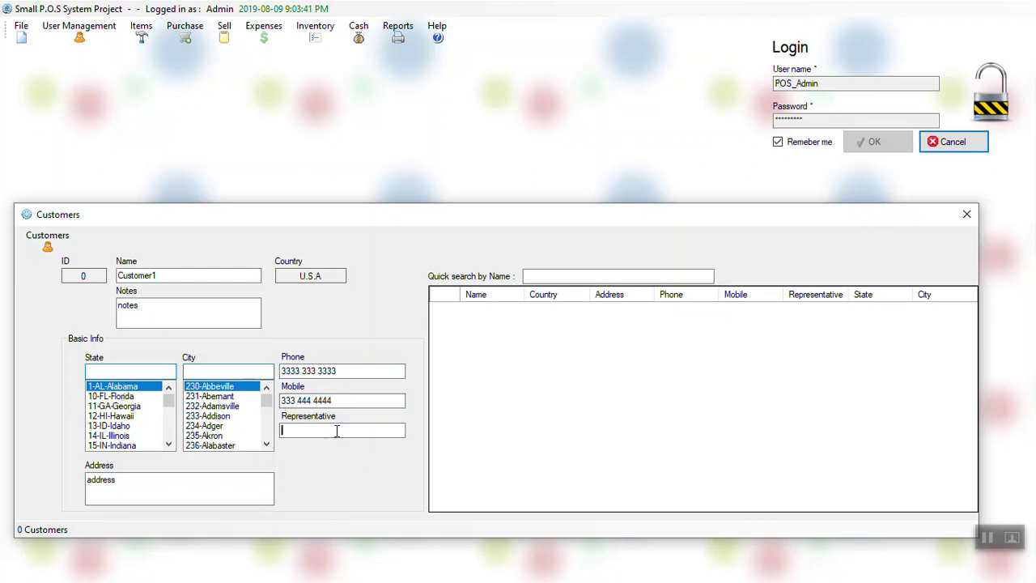
pyautogui.write('rep')
# Step: Set the state to 2-AK-Alaska and city to 103-Ketchikan, then save Customer1
pyautogui.hotkey('ctrl', 's')
pyautogui.press('Return')
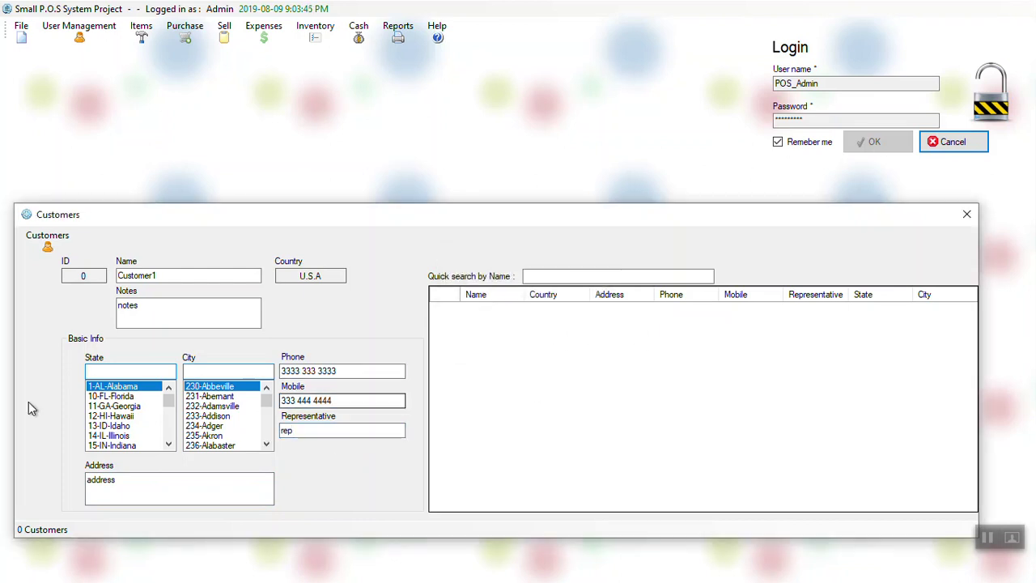
pyautogui.scroll(-2, 111, 437)
pyautogui.click(112, 436)
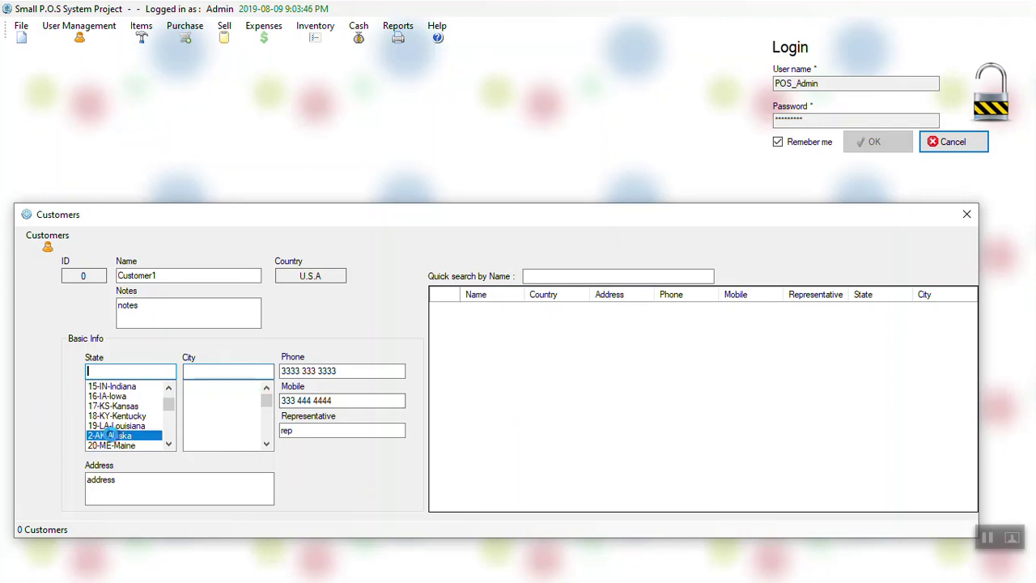
pyautogui.click(212, 436)
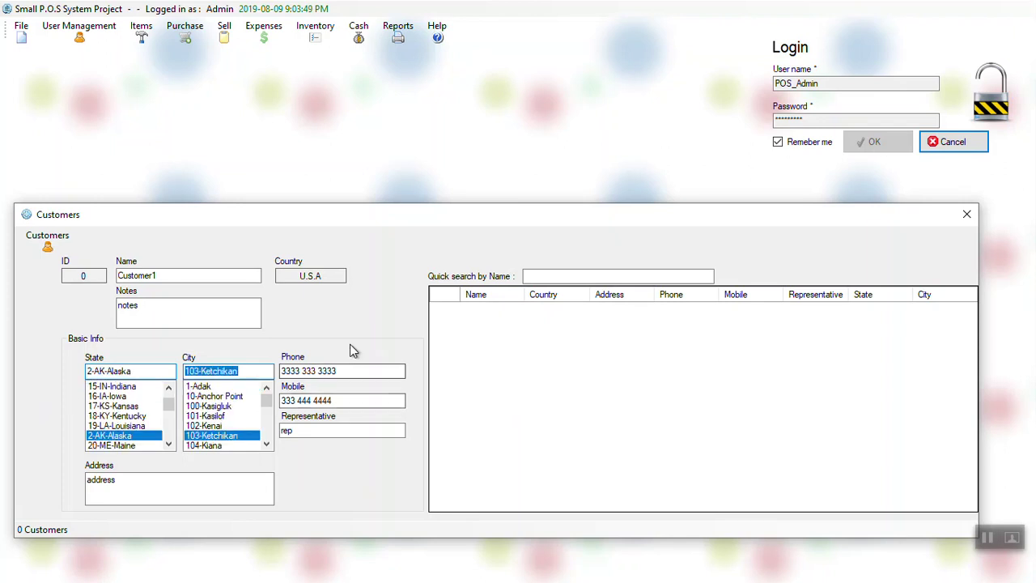
pyautogui.hotkey('ctrl', 's')
pyautogui.press('Return')
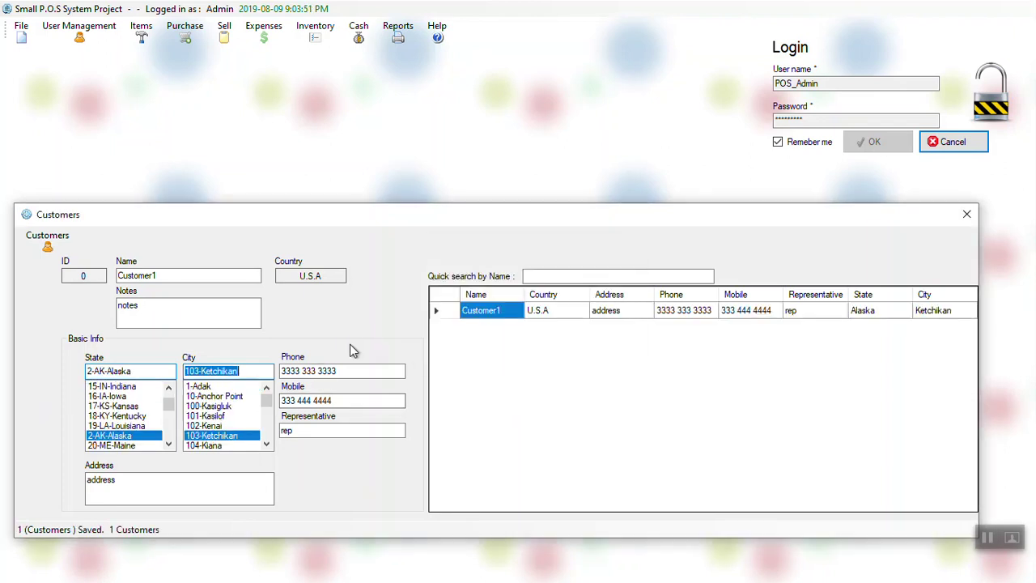
# Step: Name the customer 'This Cust', clear the address, and enter new phone and mobile numbers
pyautogui.write('This Cust')
pyautogui.doubleClick(120, 480)
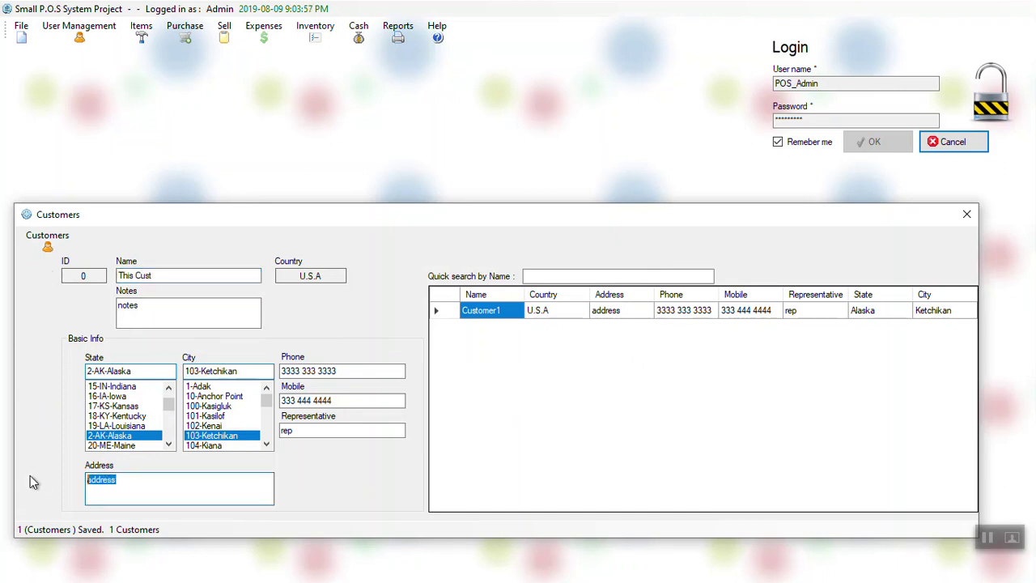
pyautogui.press('BackSpace')
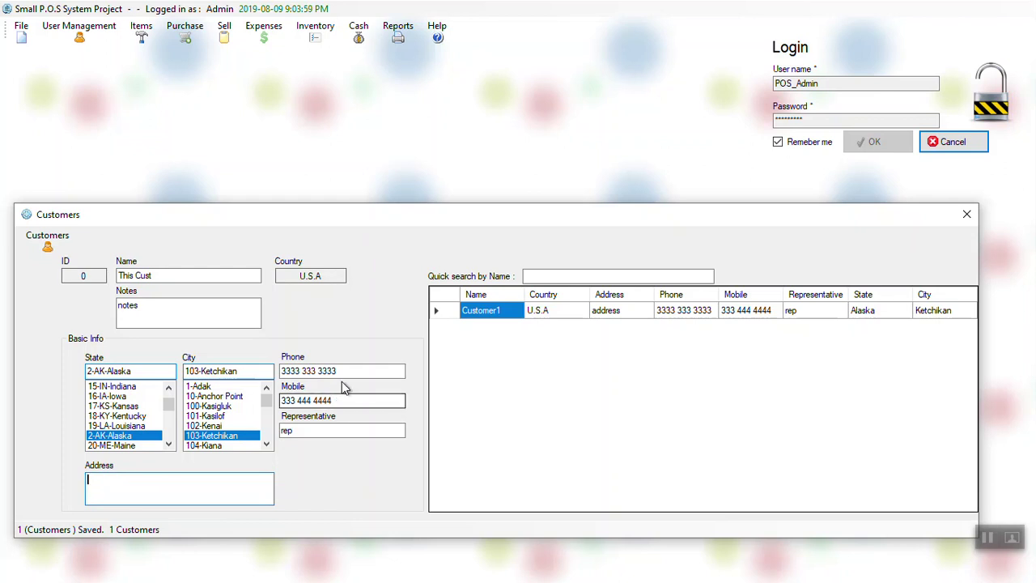
pyautogui.moveTo(335, 370); pyautogui.dragTo(263, 366)
pyautogui.press('BackSpace')
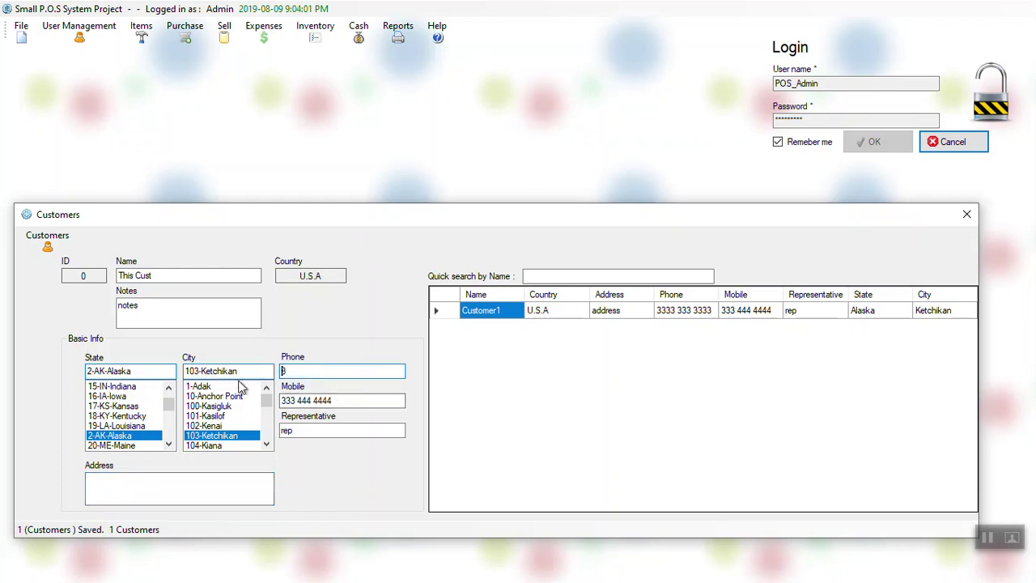
pyautogui.press('Delete')
pyautogui.write('5555 555 555')
pyautogui.press('Tab')
pyautogui.write('333 333344')
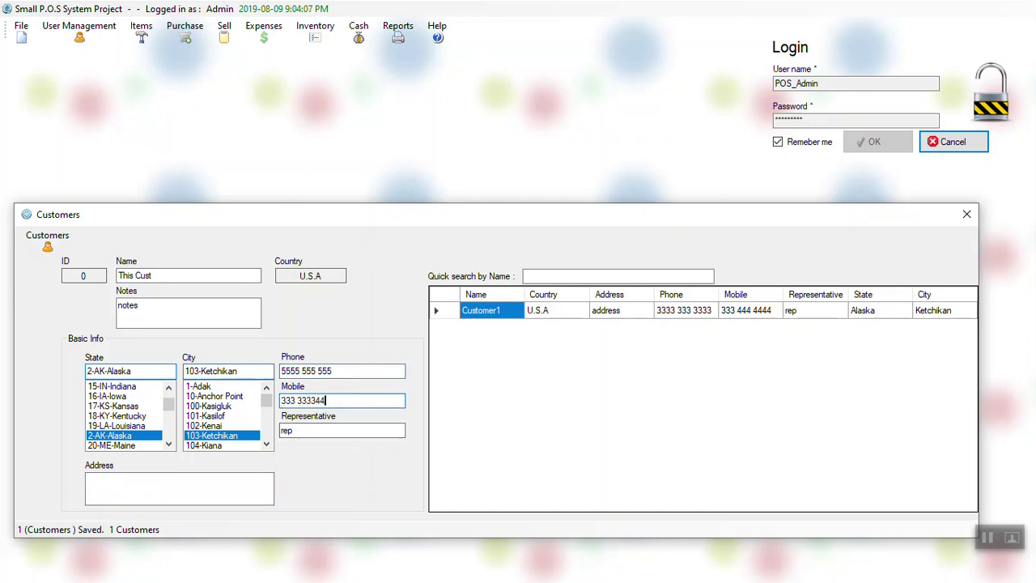
# Step: Change the representative to rep3 and edit the notes, then save This Cust
pyautogui.click(322, 429)
pyautogui.click(169, 308)
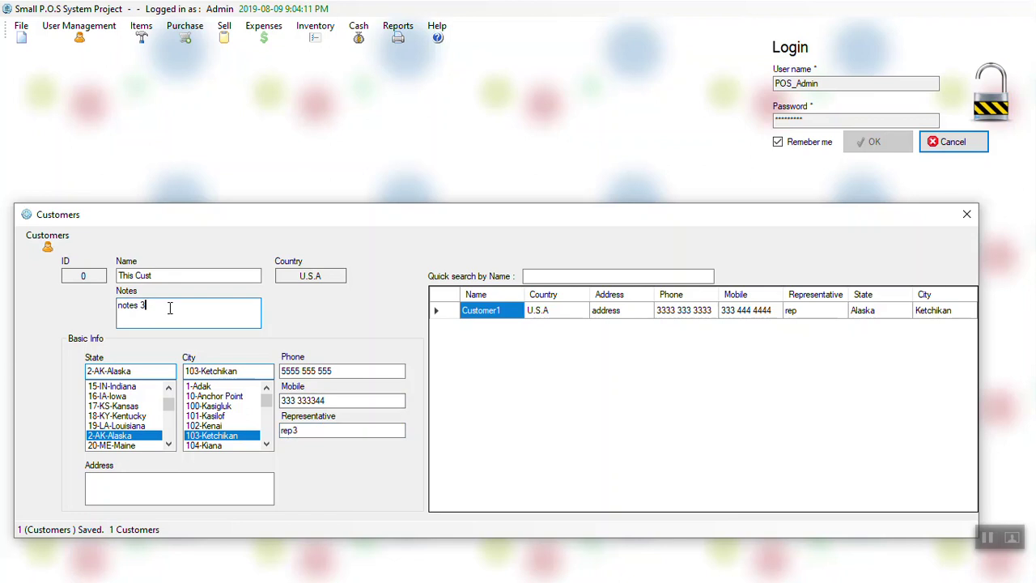
pyautogui.hotkey('ctrl', 's')
pyautogui.press('Return')
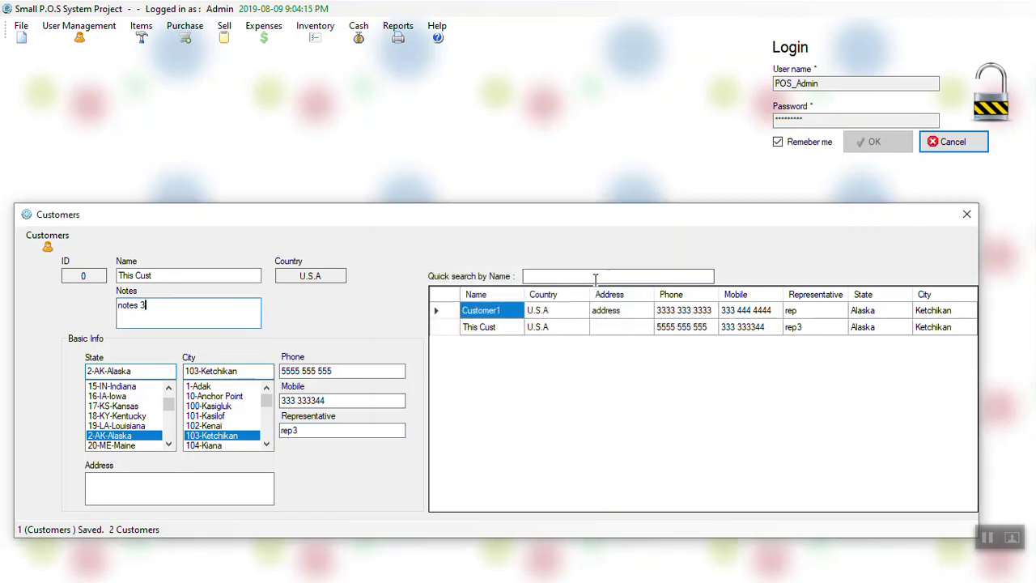
pyautogui.click(595, 276)
# Step: Quick-search customers by name, first 'this', then a search for Customer1
pyautogui.write('this')
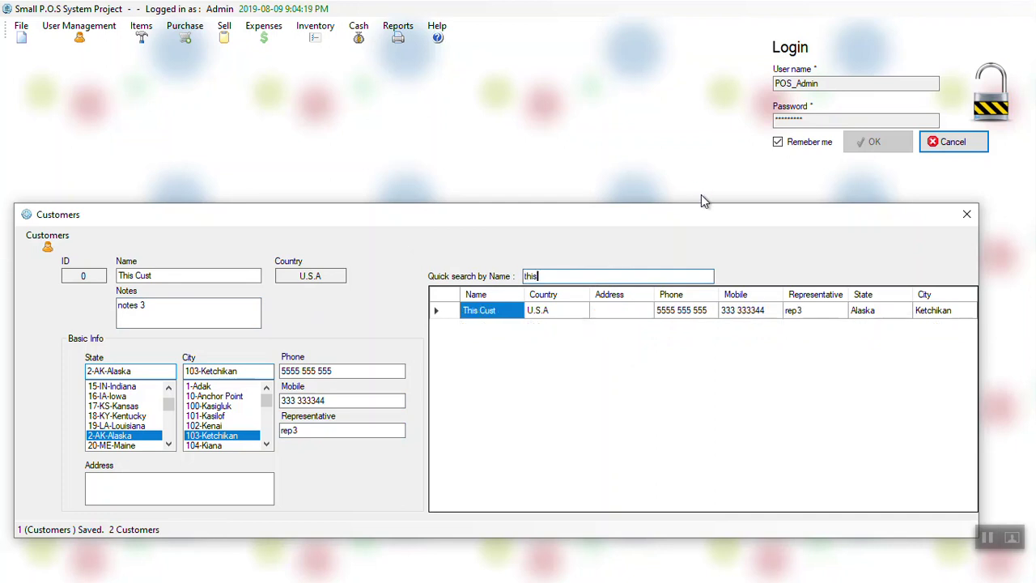
pyautogui.click(702, 196)
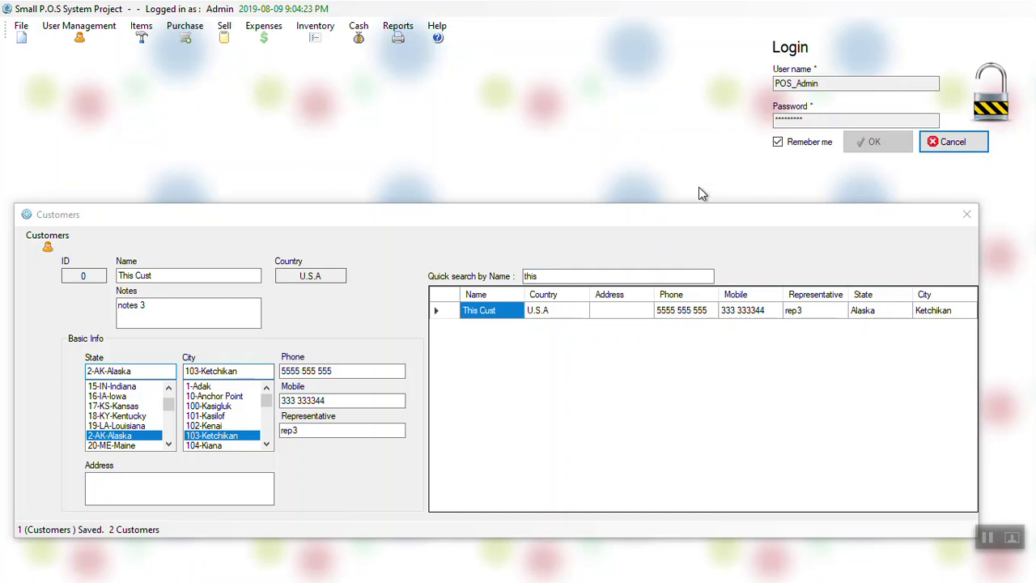
pyautogui.click(608, 277)
pyautogui.doubleClick(608, 277)
pyautogui.write('cus')
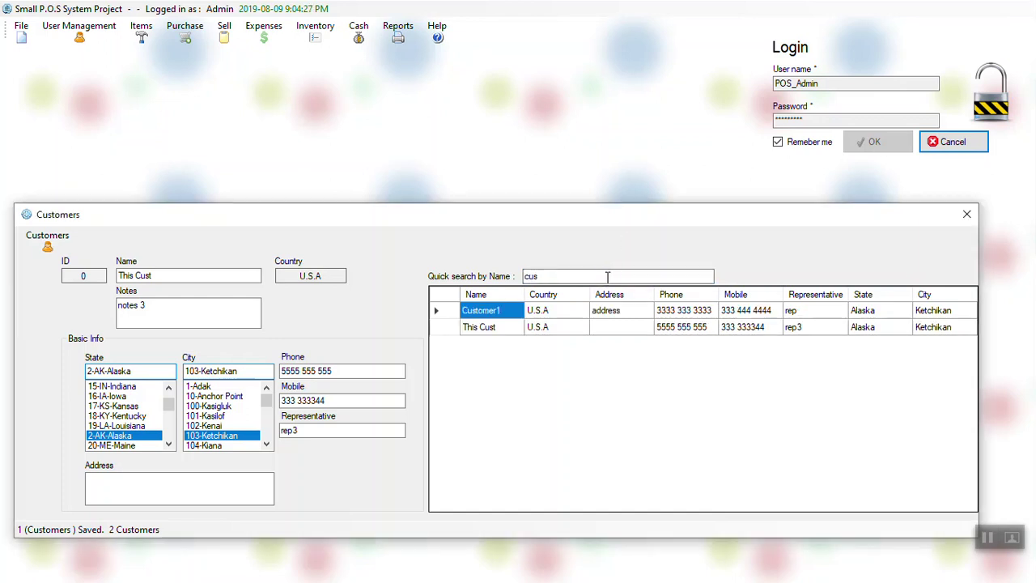
pyautogui.write('tomer')
pyautogui.press('BackSpace')
pyautogui.press('BackSpace')
pyautogui.press('BackSpace')
pyautogui.press('BackSpace')
pyautogui.press('BackSpace')
pyautogui.press('BackSpace')
pyautogui.press('BackSpace')
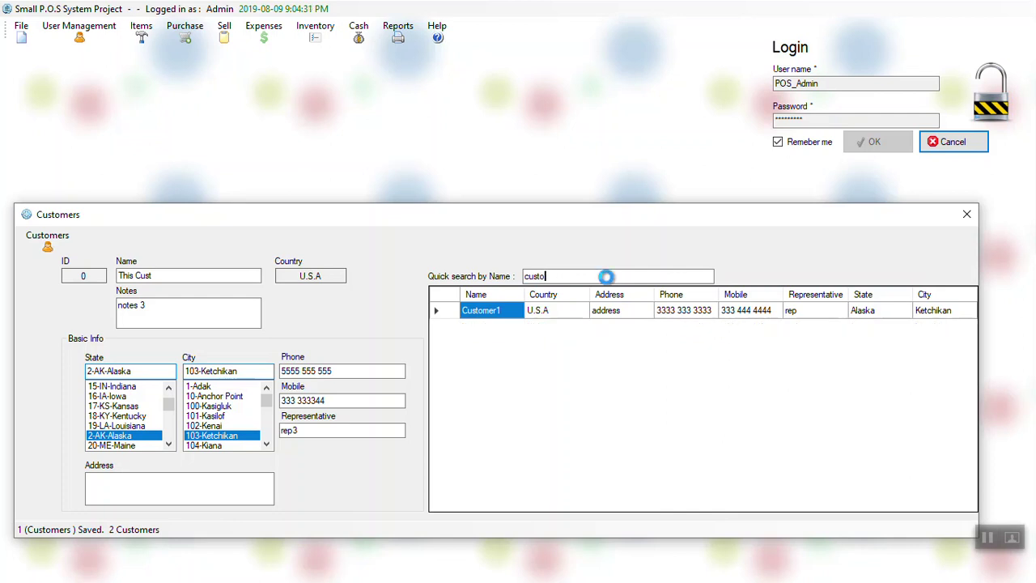
pyautogui.write('1')
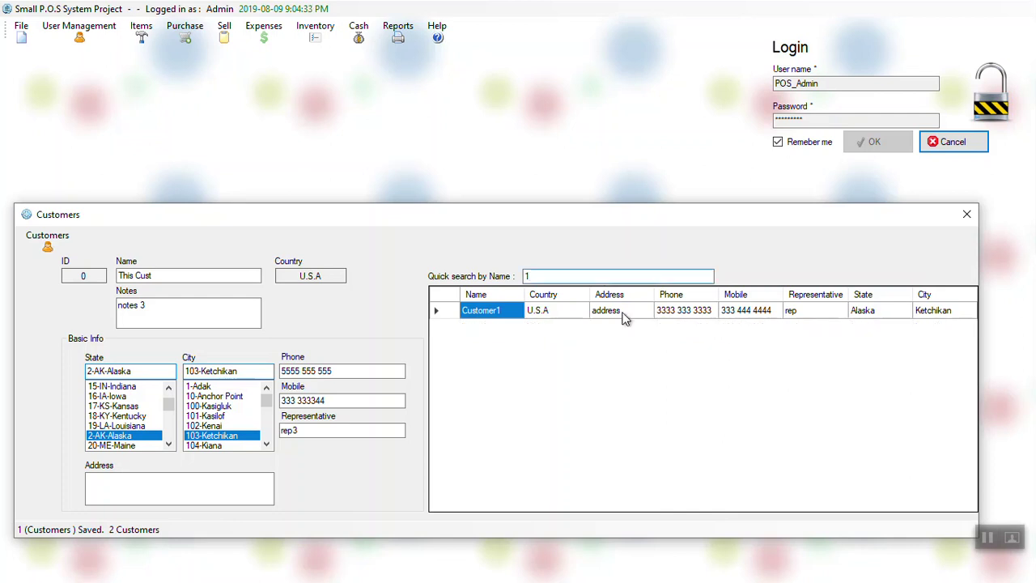
# Step: Clear Customer1's notes and save the edit
pyautogui.click(640, 314)
pyautogui.click(154, 313)
pyautogui.doubleClick(171, 309)
pyautogui.press('BackSpace')
pyautogui.hotkey('ctrl', 's')
pyautogui.press('Return')
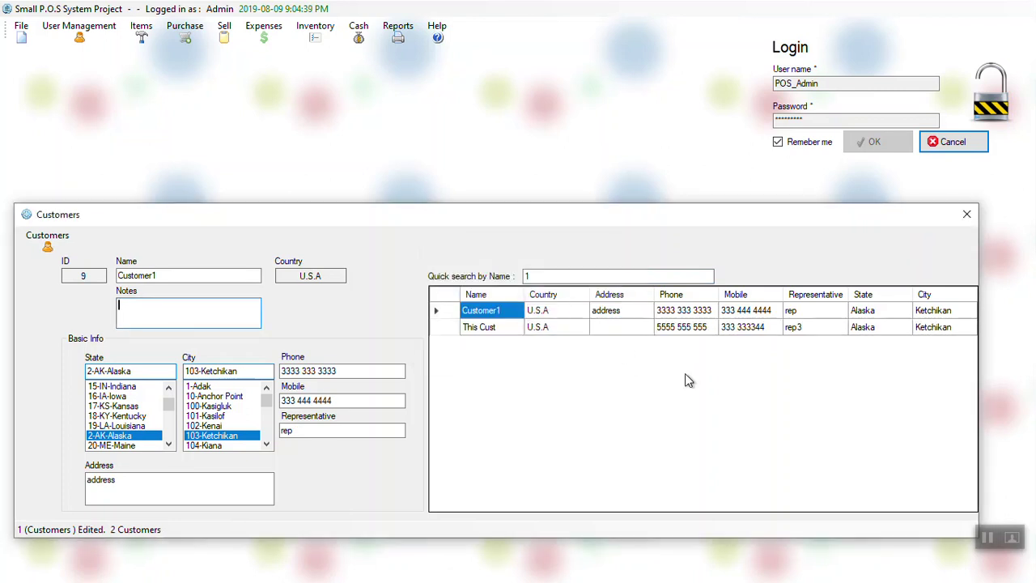
# Step: Move This Cust to state 15-IN-Indiana and city 7422-Advance, and save
pyautogui.click(932, 331)
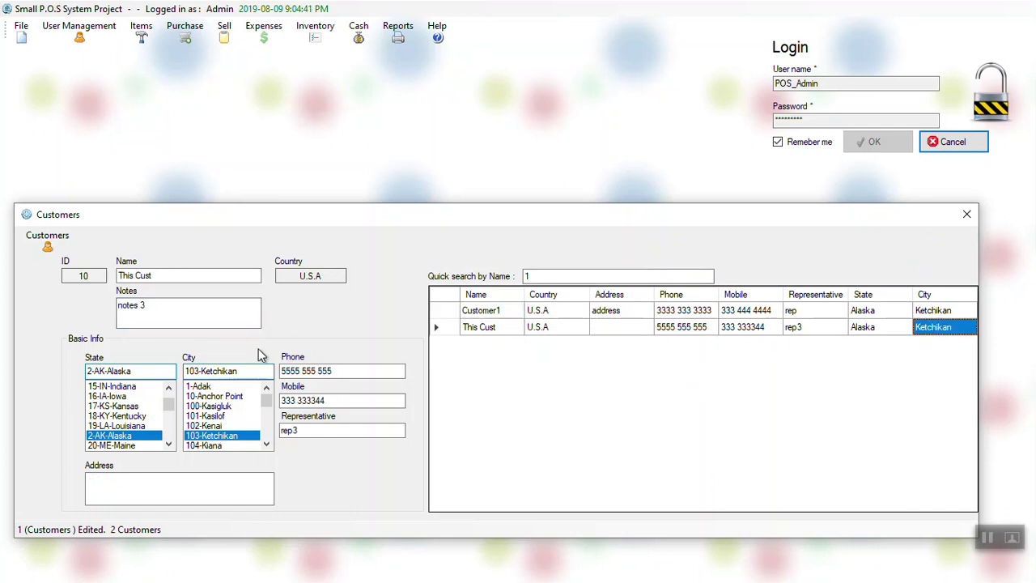
pyautogui.click(139, 387)
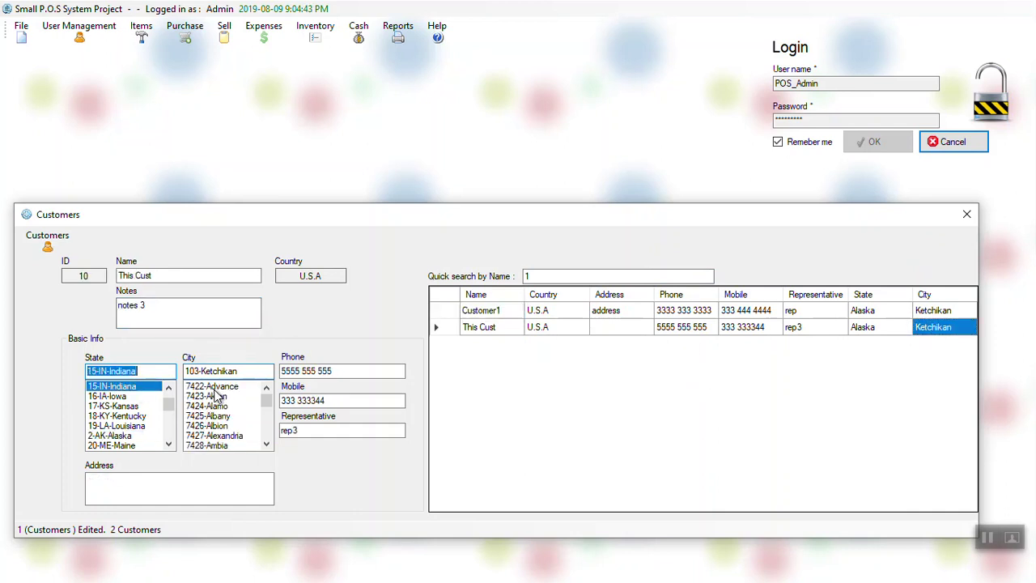
pyautogui.click(212, 387)
pyautogui.hotkey('ctrl', 's')
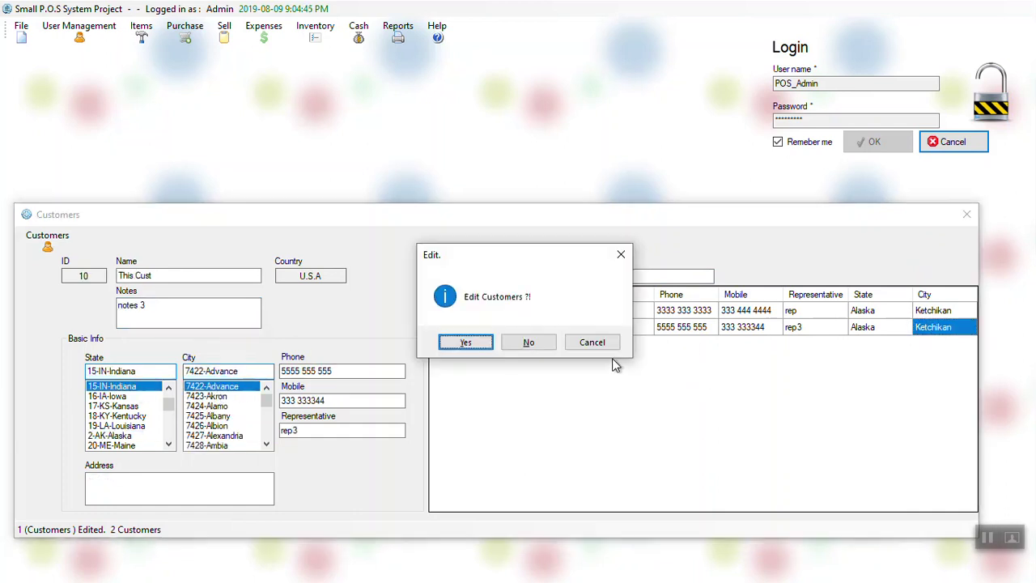
pyautogui.press('Return')
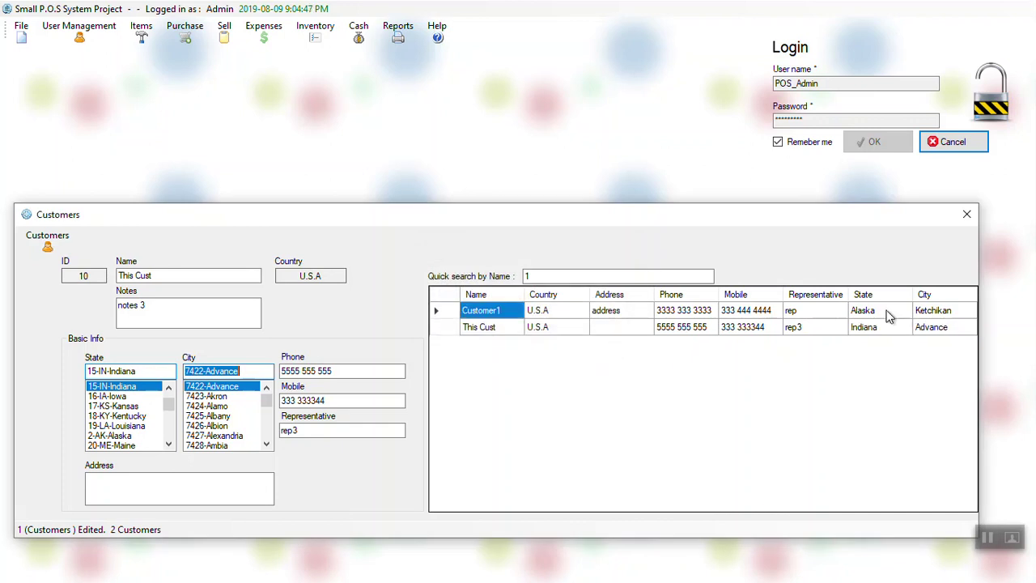
# Step: Delete Customer1 and close the Customers window
pyautogui.click(888, 316)
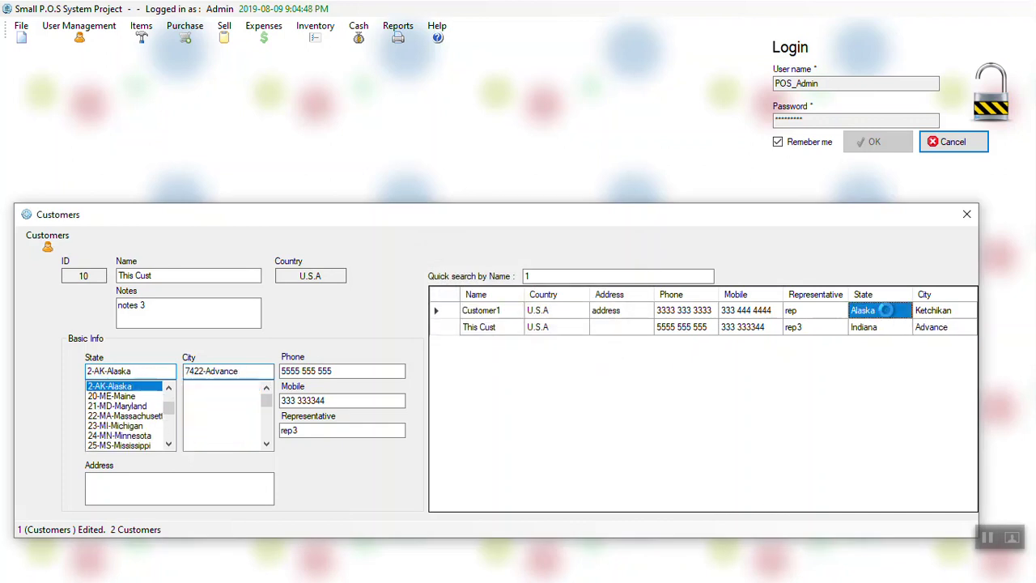
pyautogui.press('Delete')
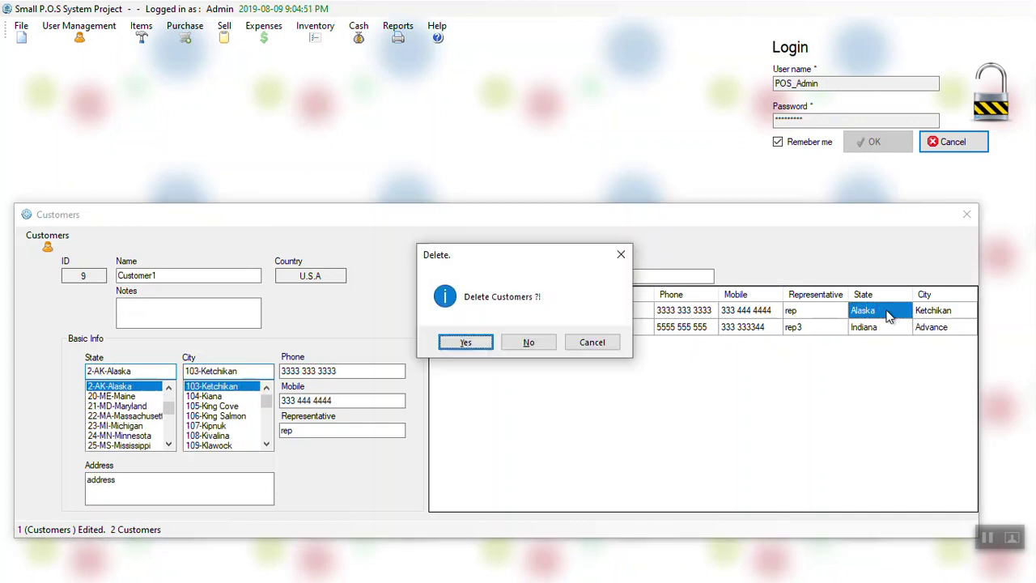
pyautogui.press('Return')
pyautogui.click(885, 314)
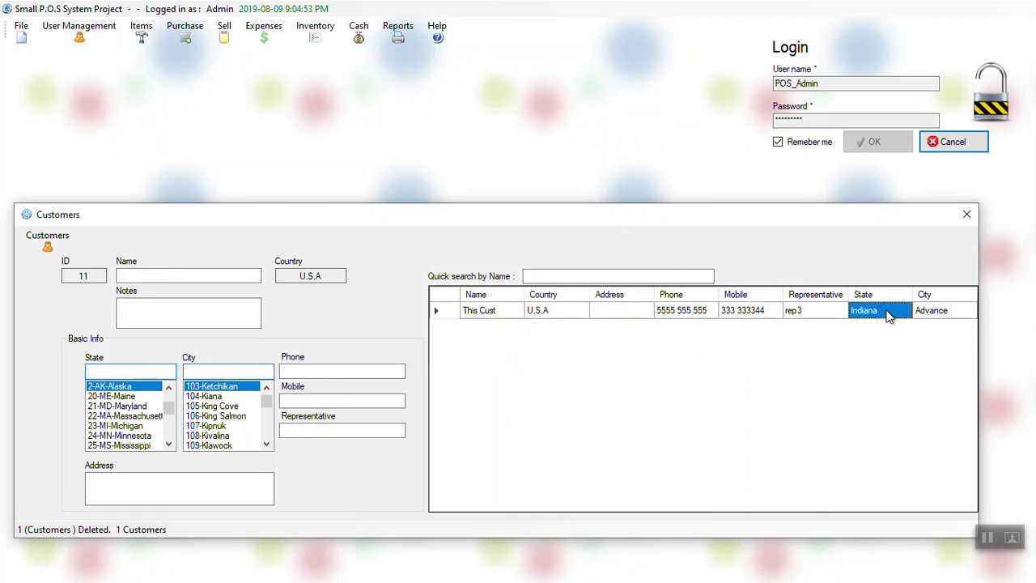
pyautogui.press('Escape')
pyautogui.click(313, 31)
# Step: Rename stock group Group1 to Group2 in Manage Stock Groups and save
pyautogui.click(326, 75)
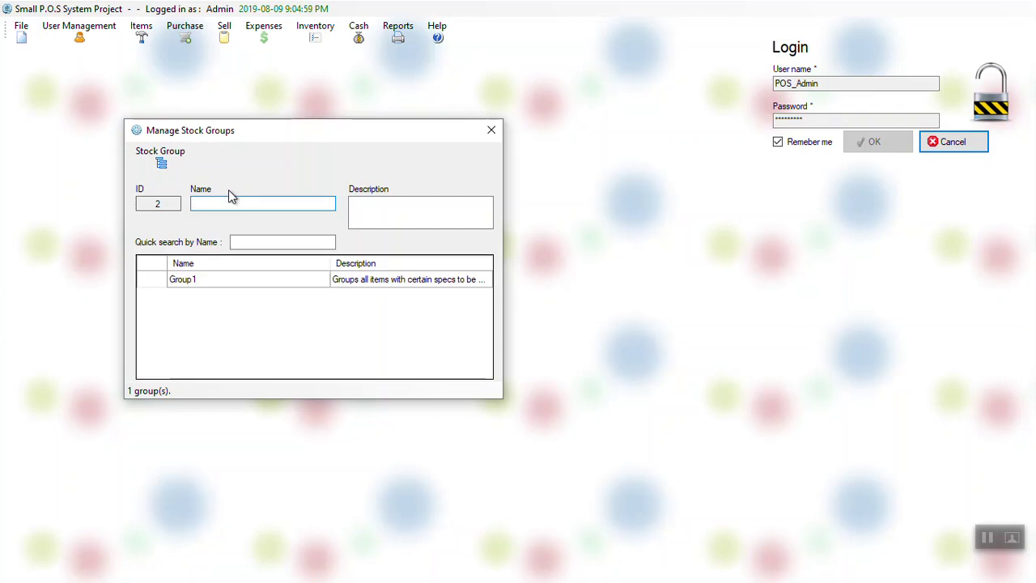
pyautogui.click(268, 279)
pyautogui.click(273, 203)
pyautogui.press('BackSpace')
pyautogui.write('2')
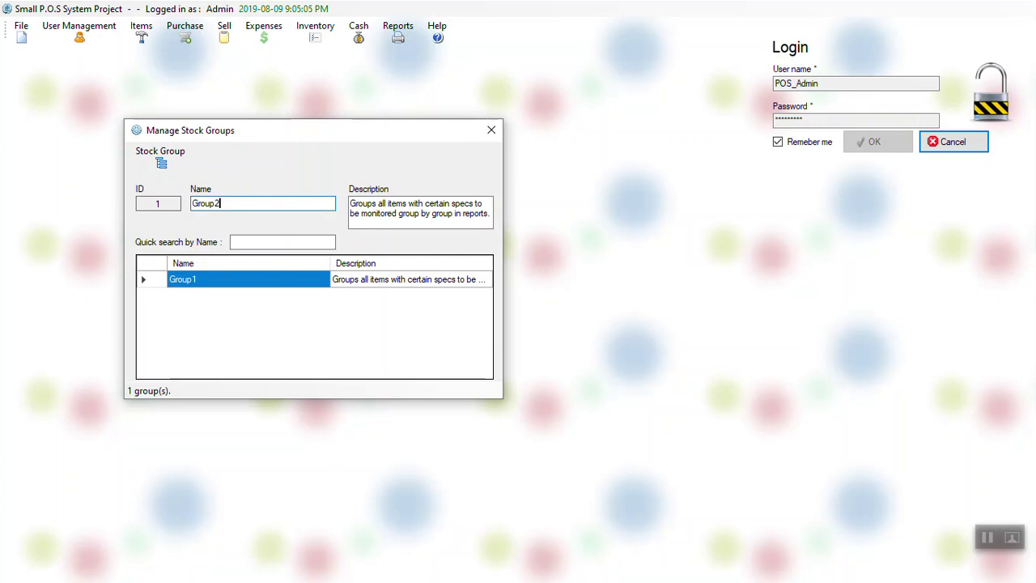
pyautogui.press('Return')
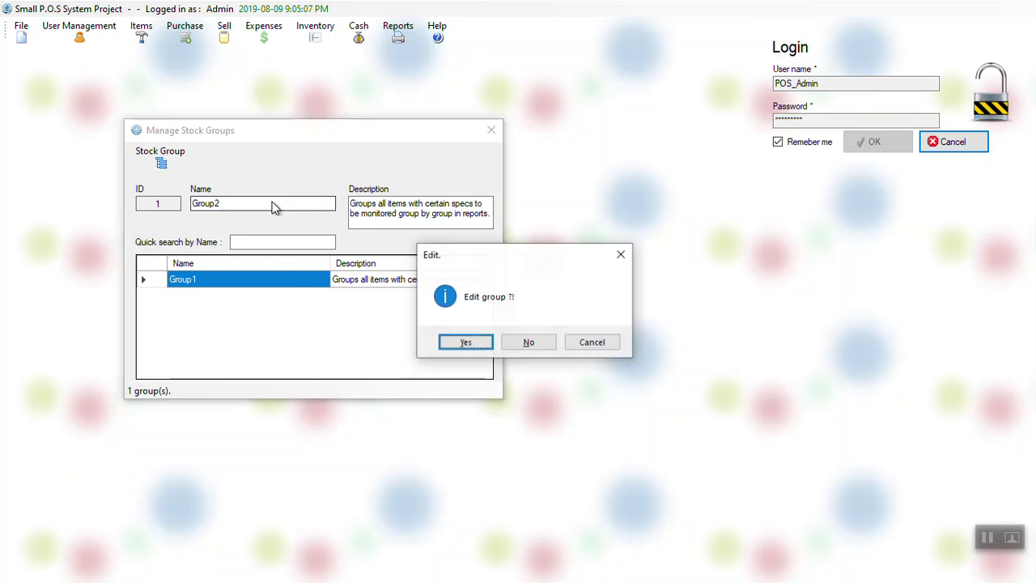
pyautogui.press('Return')
# Step: Delete the Group2 stock group and close the stock groups window
pyautogui.click(302, 280)
pyautogui.press('Delete')
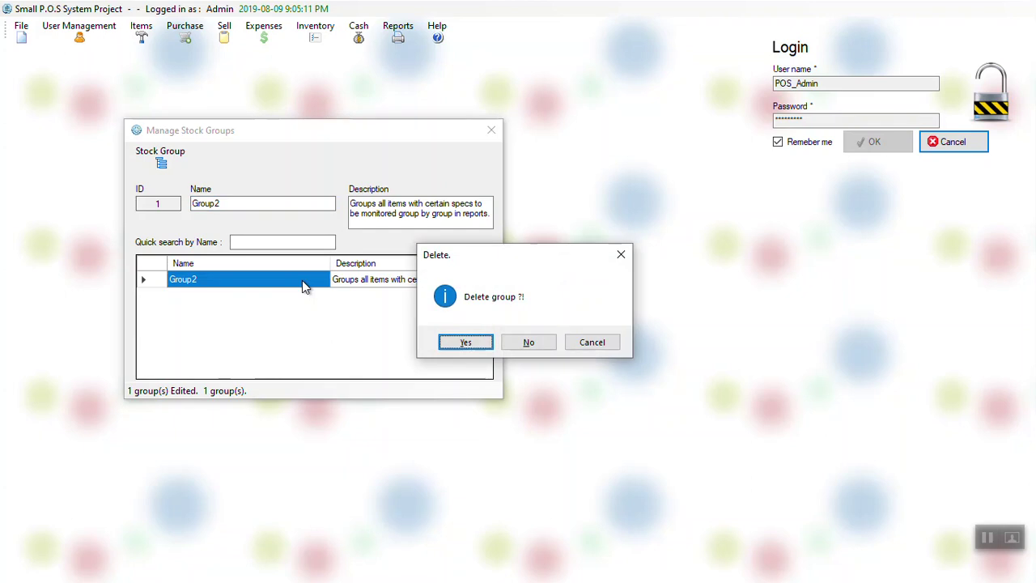
pyautogui.press('Escape')
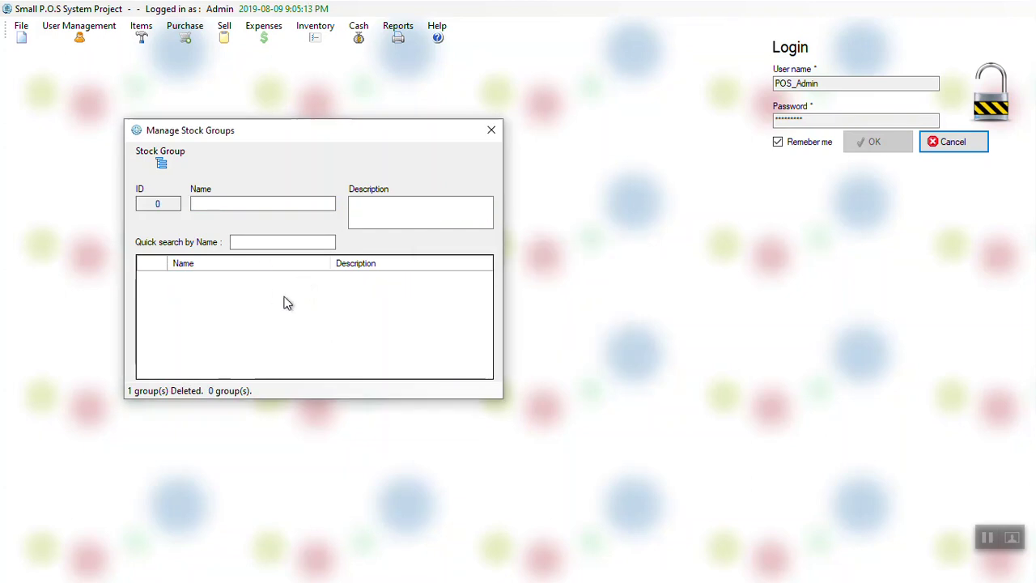
pyautogui.press('Escape')
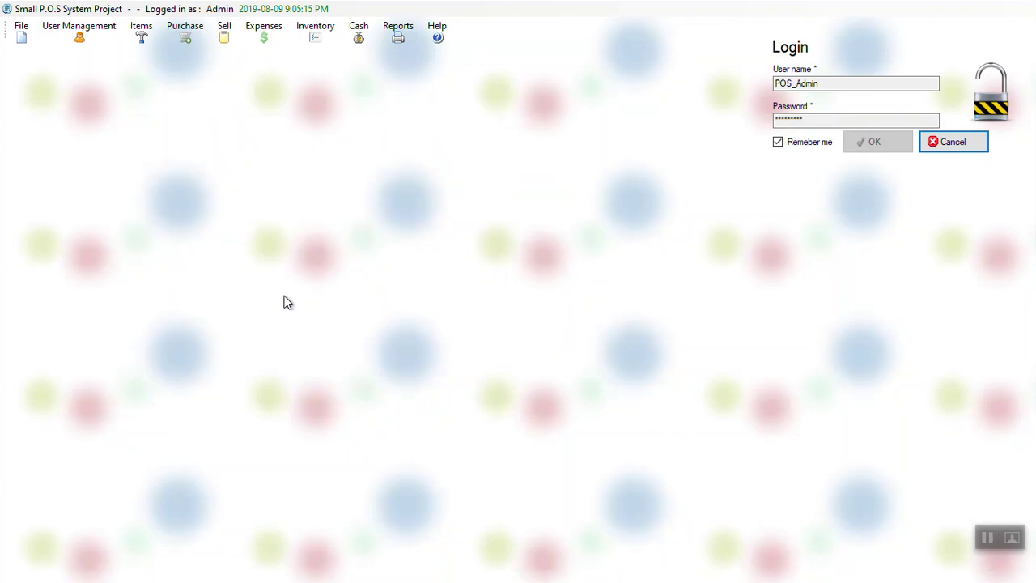